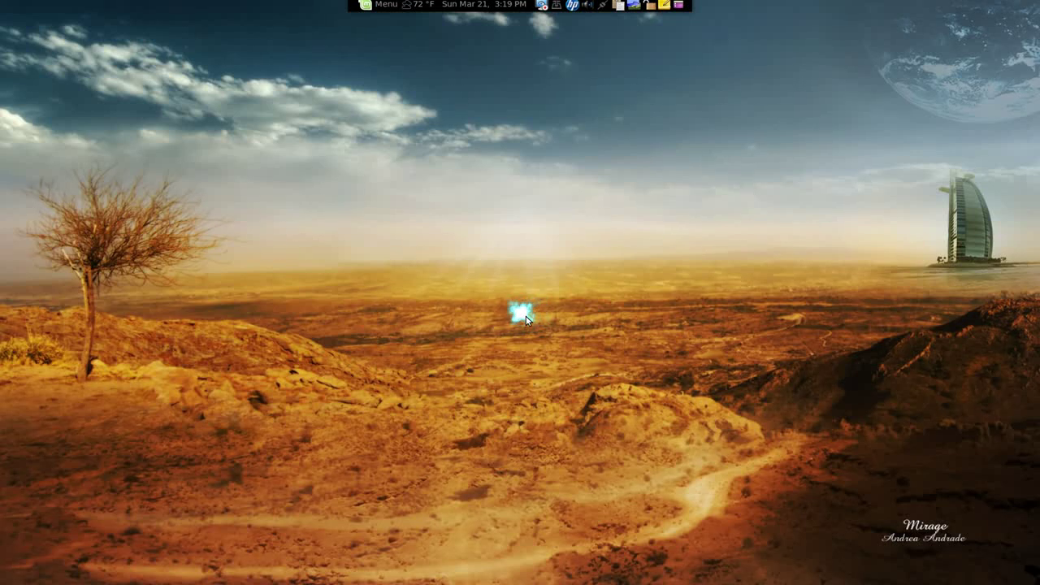
- Launch Shotwell Photo Manager from GNOME Do by searching for 'shot'
key("super+space")
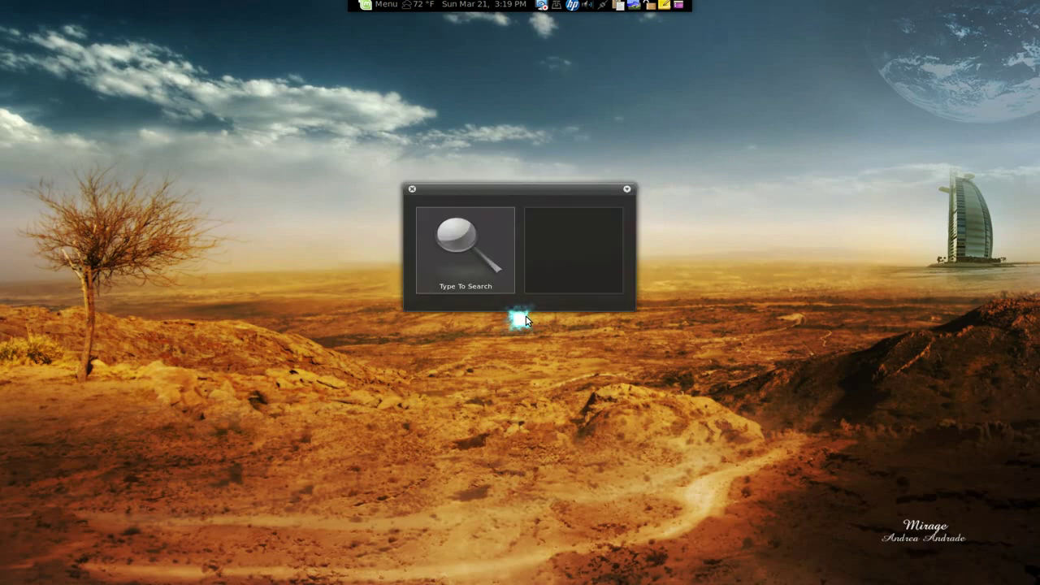
type("shot")
key("Return")
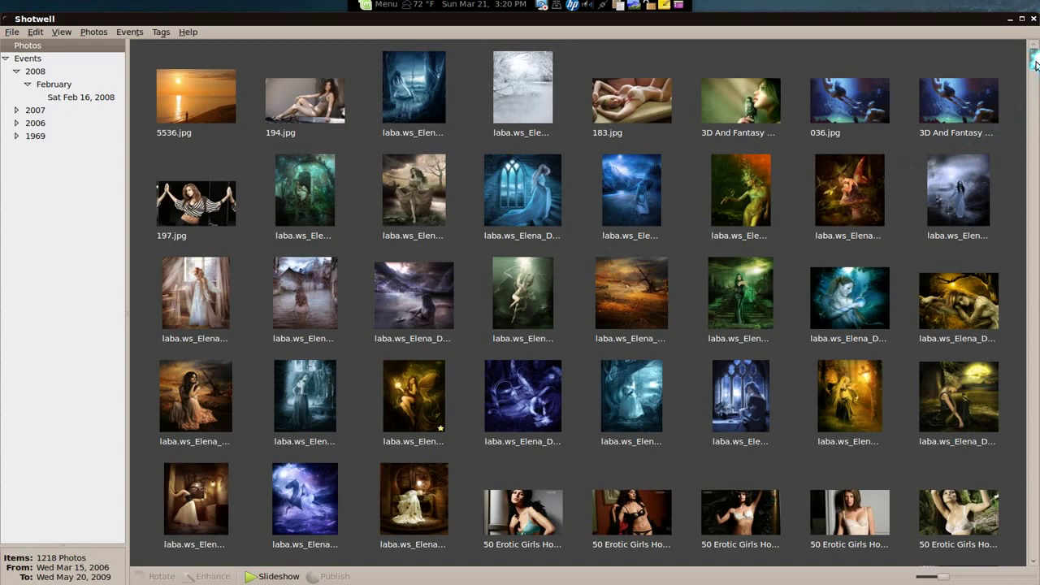
- Add the tags 'girl' and 'cool' to the stormy purple photo in the third row
mouse_move(1034, 60)
left_mouse_down()
mouse_move(1033, 177)
mouse_move(1033, 58)
left_mouse_up()
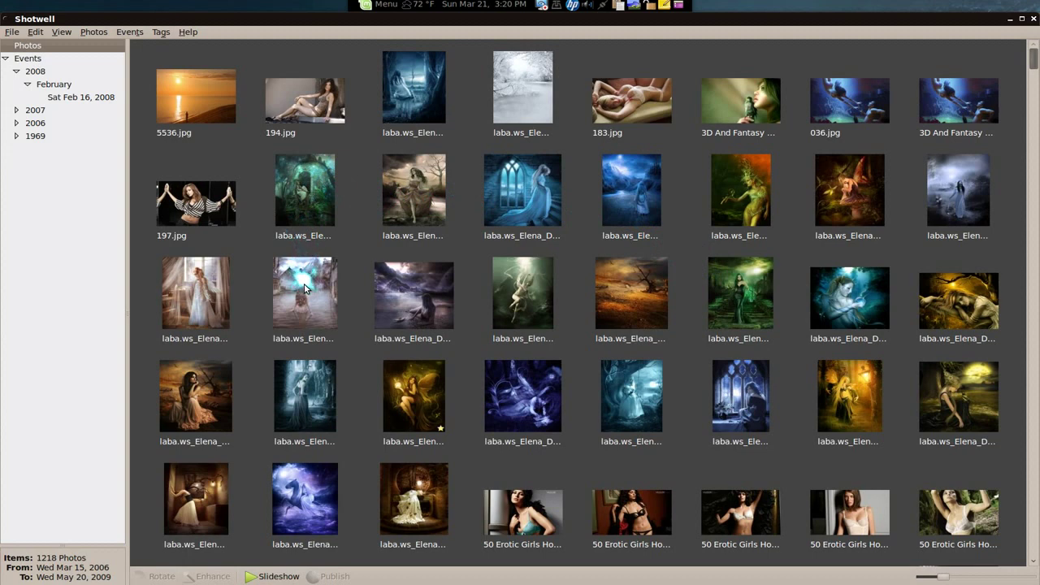
left_click(410, 283)
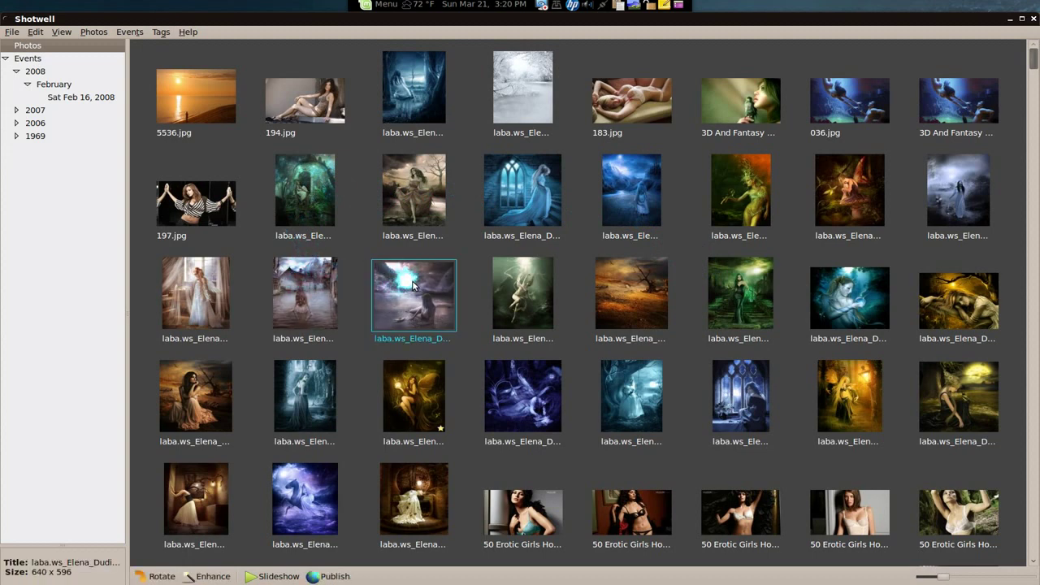
right_click(414, 284)
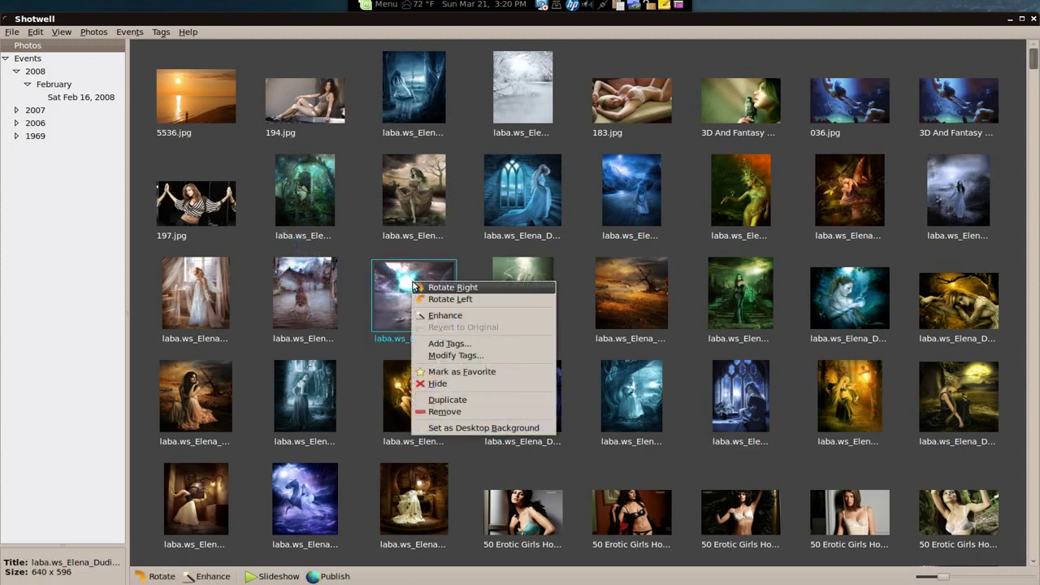
left_click(438, 346)
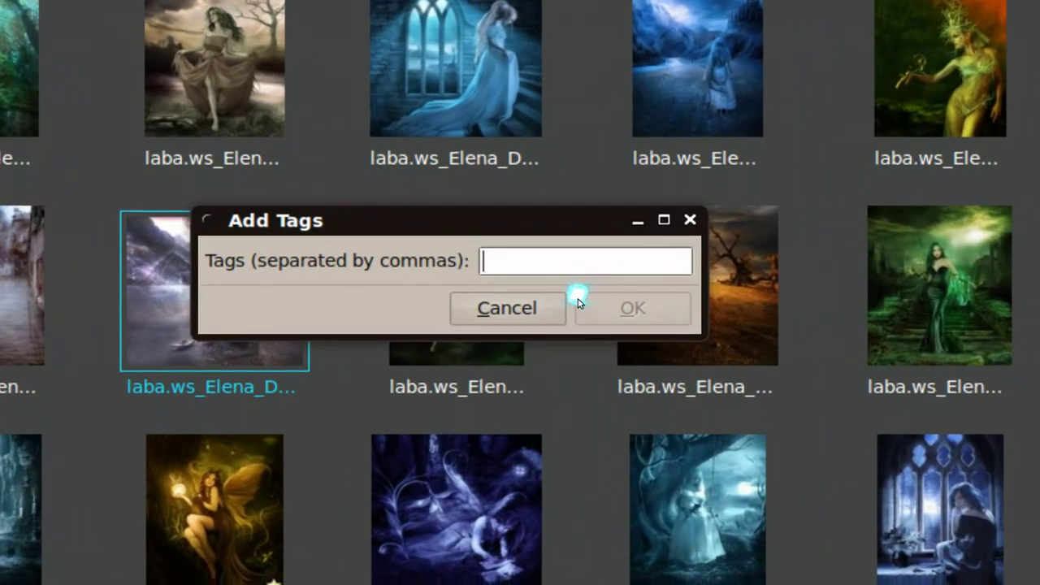
type("girl, cool")
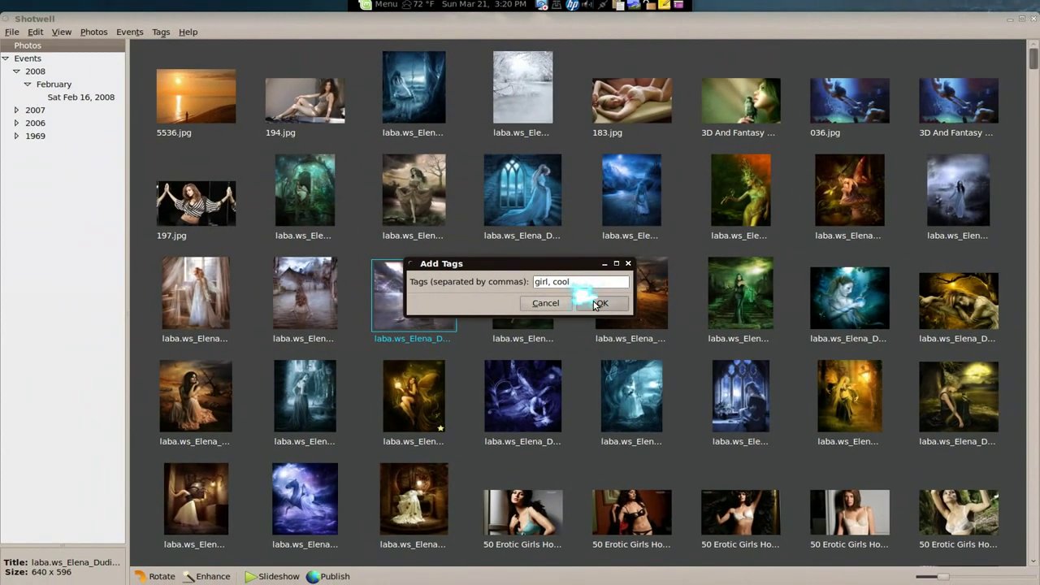
left_click(601, 307)
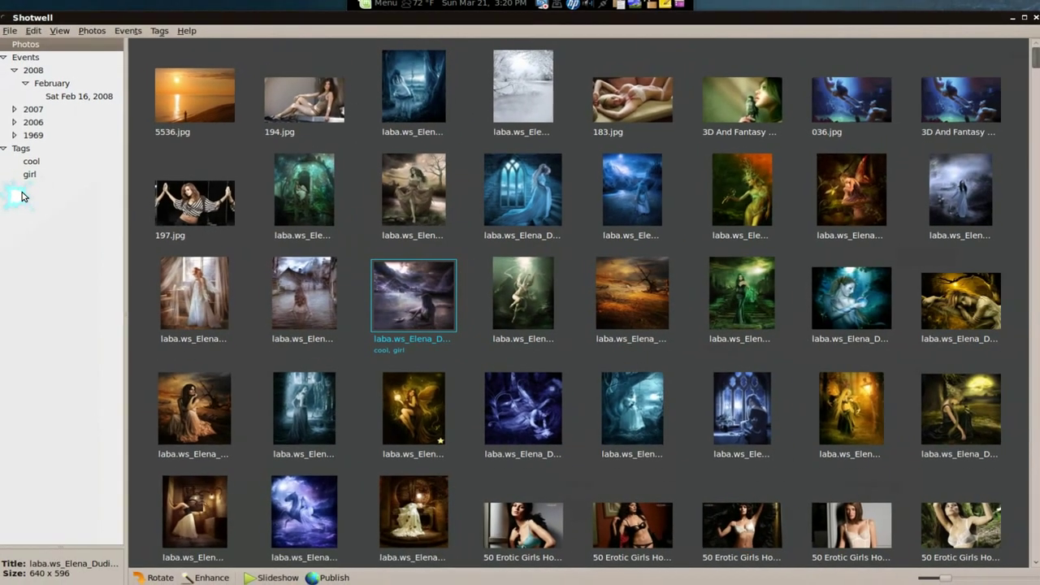
- Try dragging the fairy photo onto the cool tag, view the cool tag, then return to the library
left_click(465, 278)
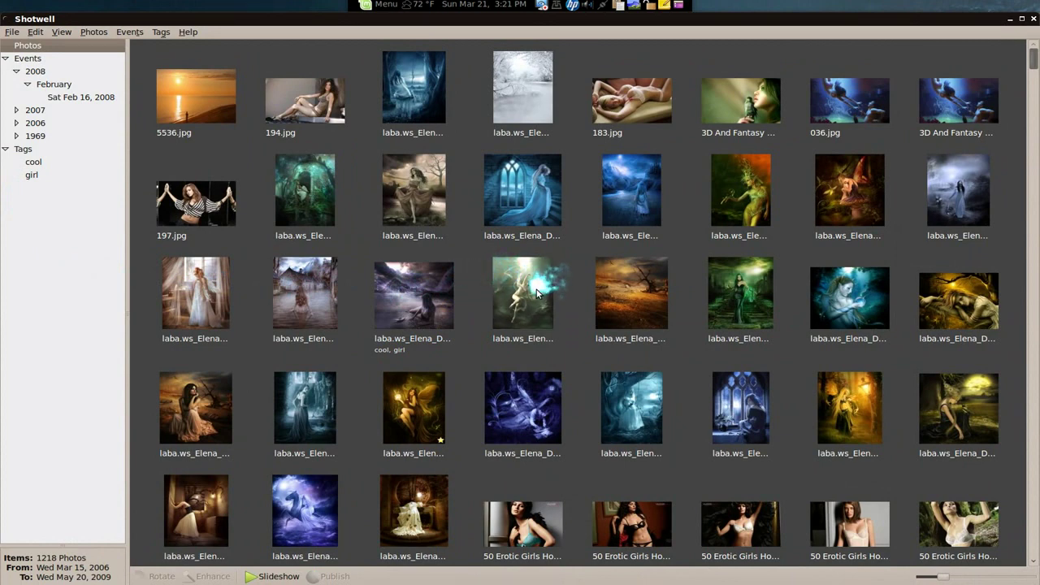
left_click_drag(536, 292, 36, 162)
left_click(36, 162)
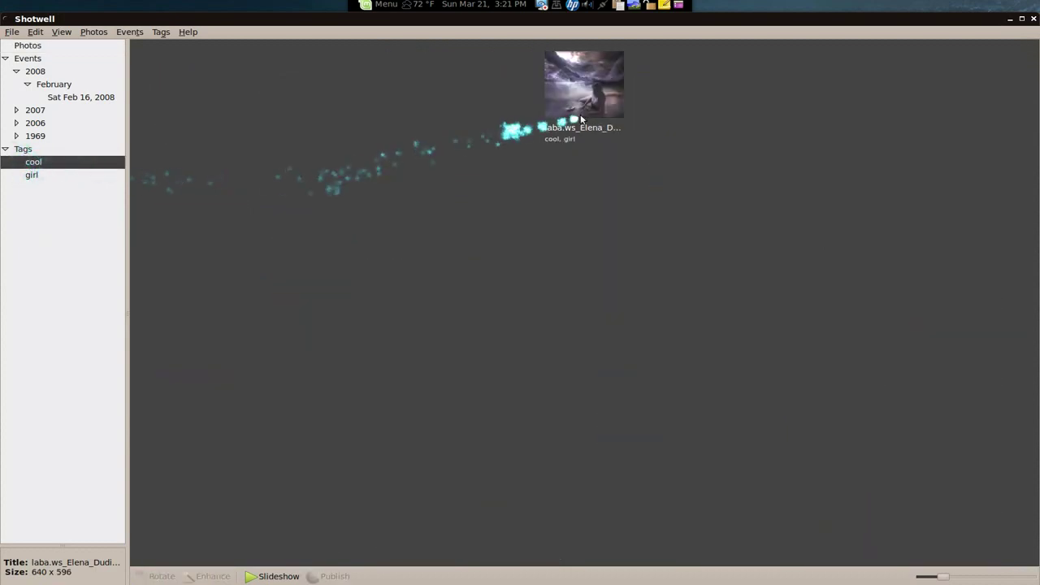
left_click(26, 45)
left_click(508, 333)
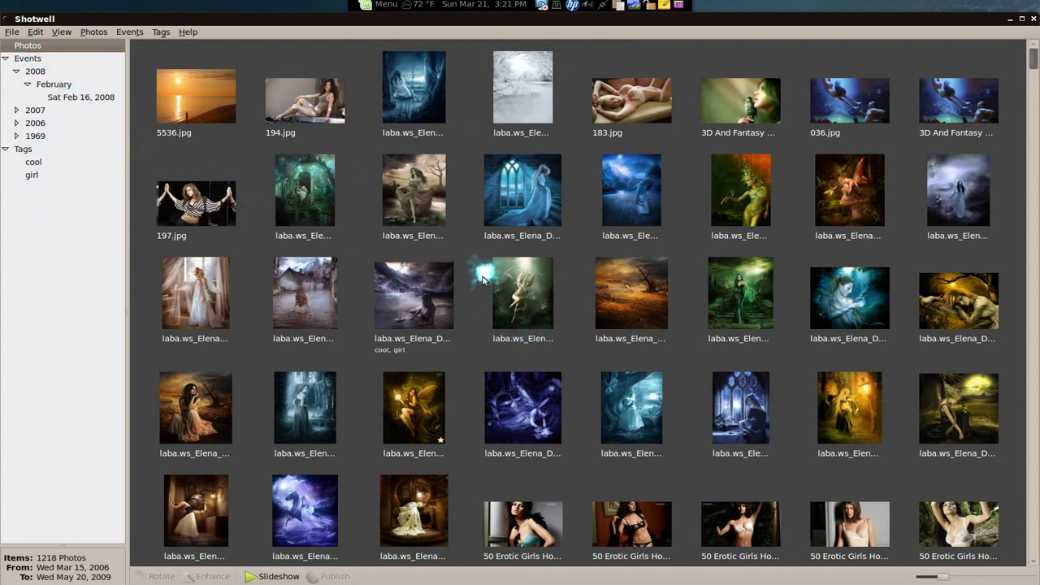
- Tag the three photos right of the stormy one with 'cool' and check the cool tag's four photos
left_click_drag(482, 279, 752, 298)
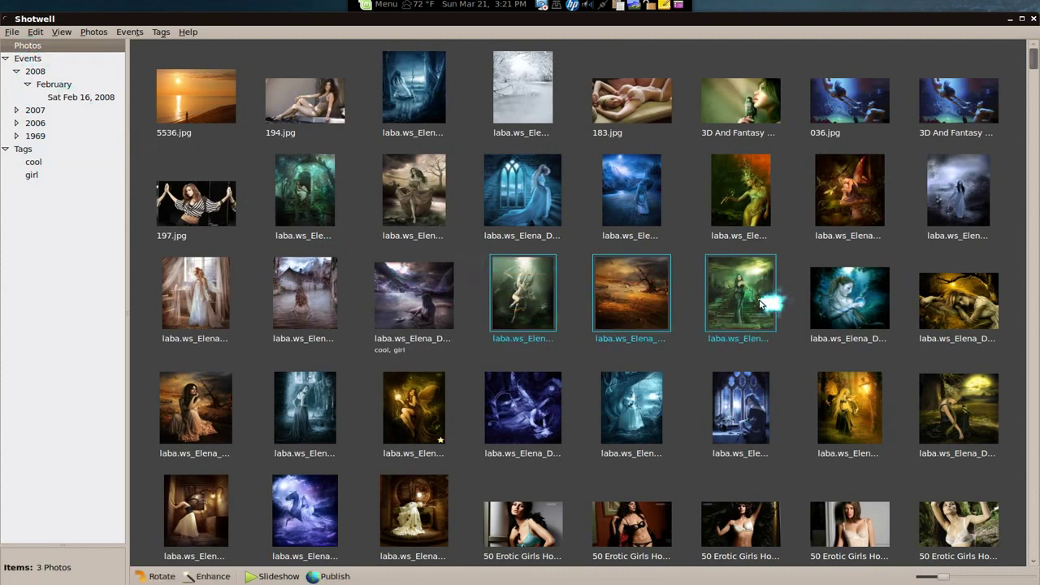
right_click(751, 297)
left_click(787, 354)
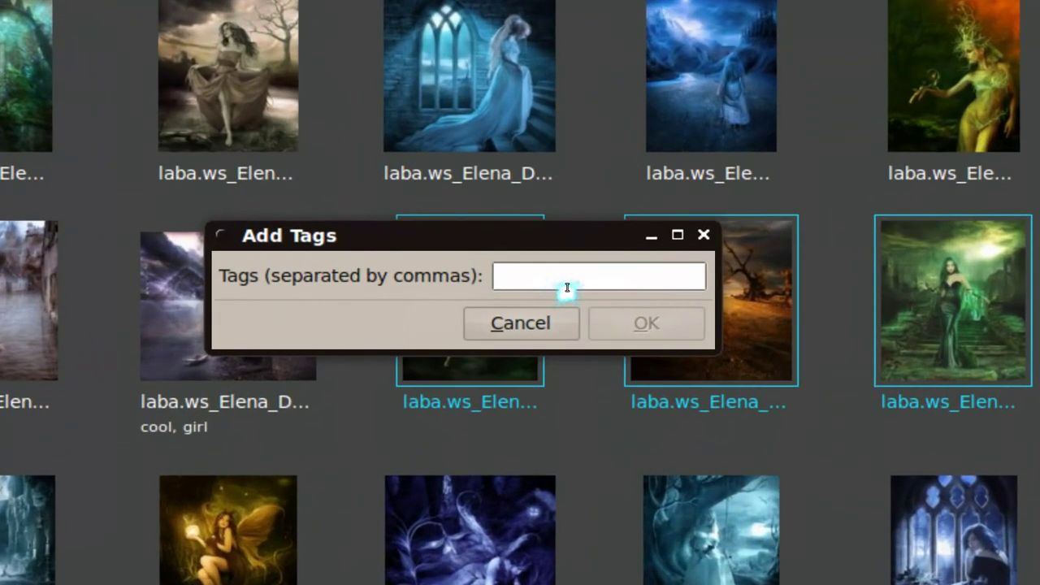
type("cool")
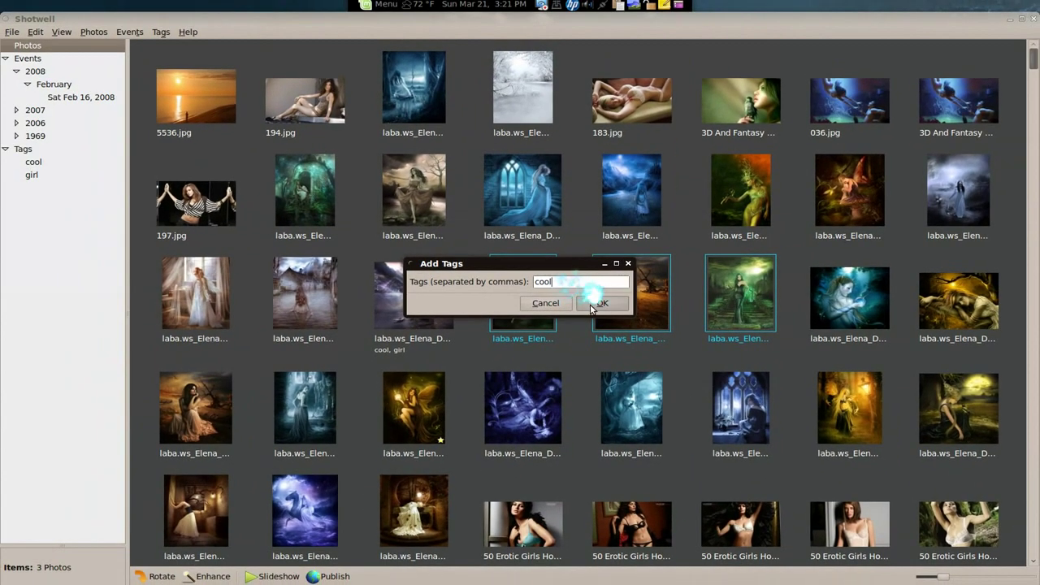
left_click(619, 324)
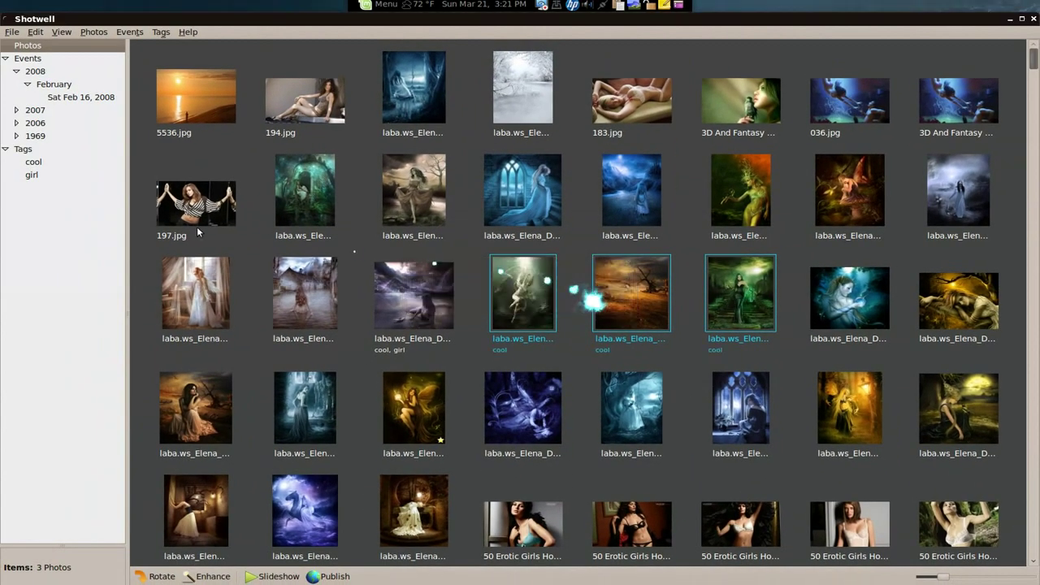
left_click(33, 161)
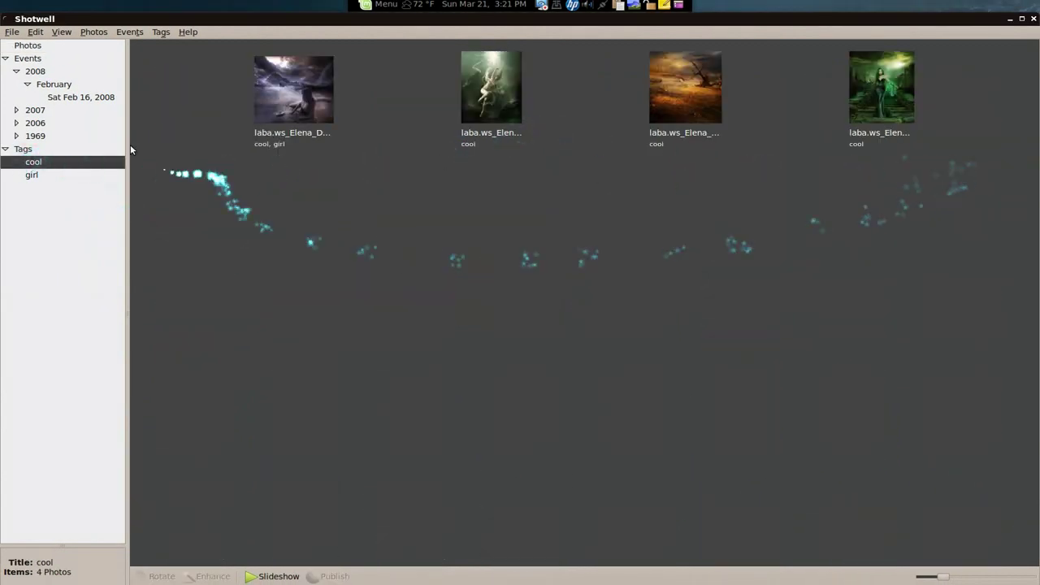
left_click(32, 46)
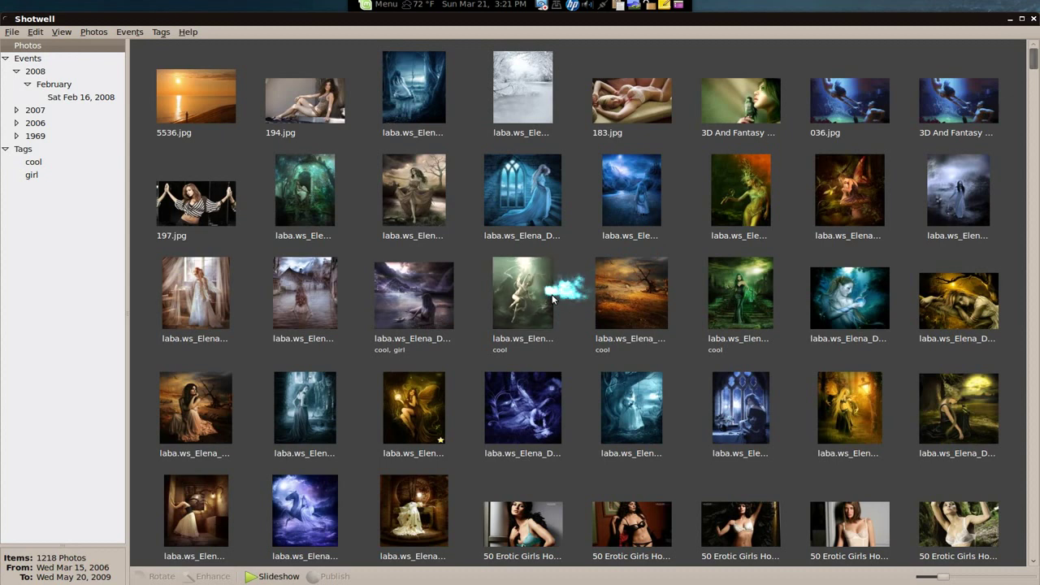
- Mark the fairy photo as a favorite and hide the orange landscape photo
right_click(530, 284)
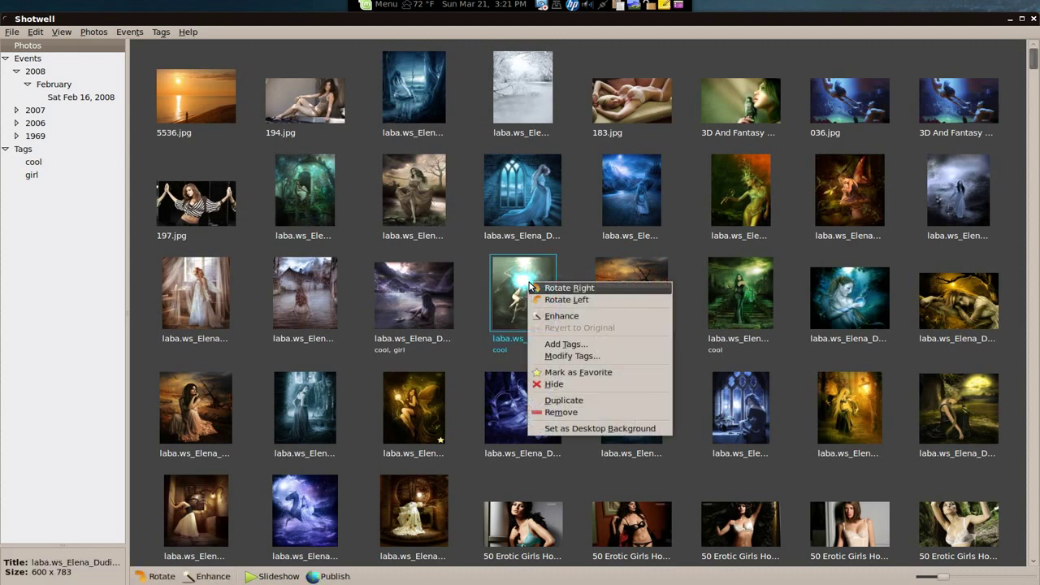
left_click(598, 376)
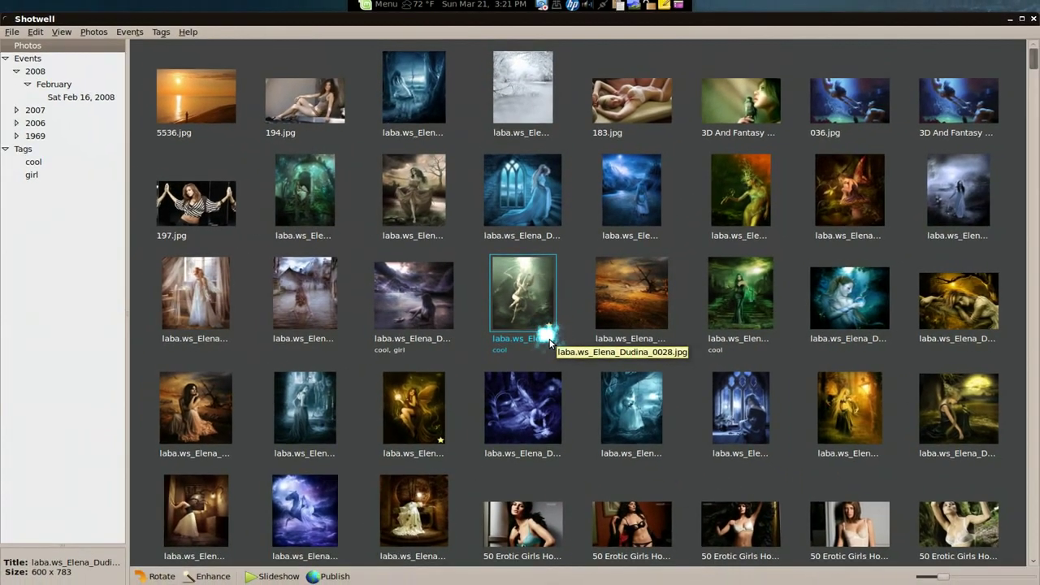
right_click(631, 286)
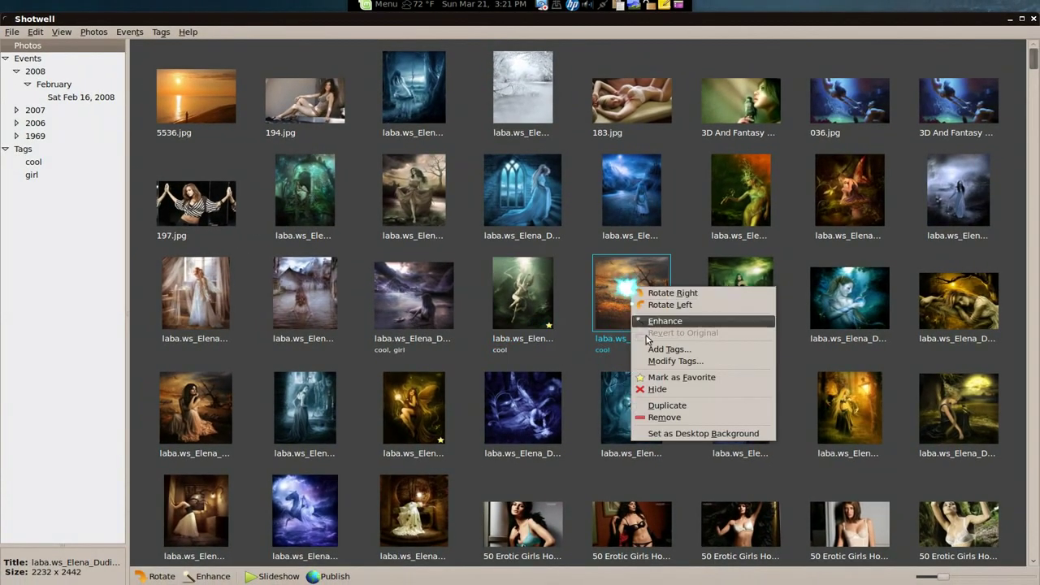
left_click(656, 390)
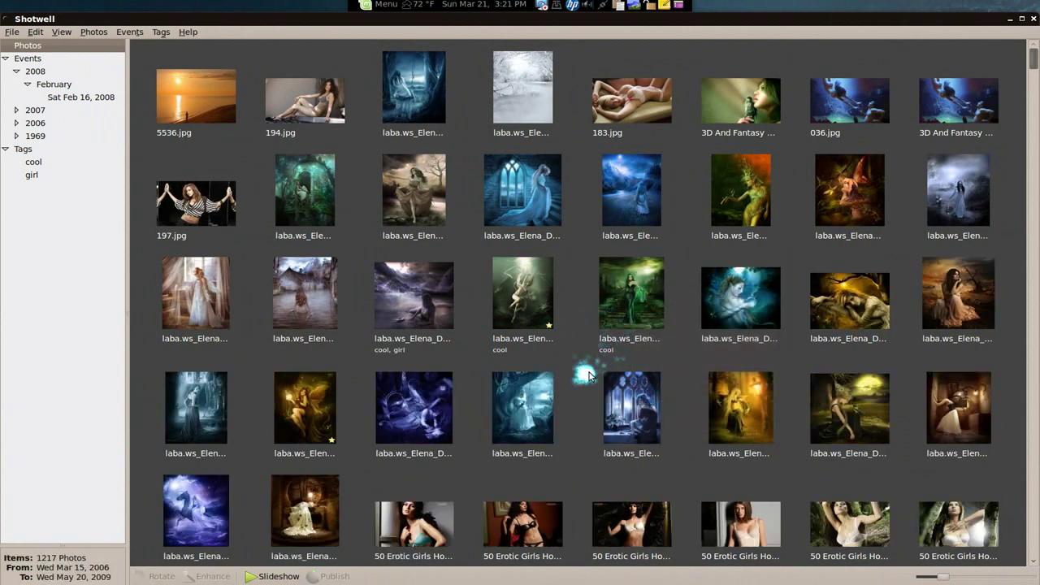
- Filter the library to show only favorite photos
left_click(37, 32)
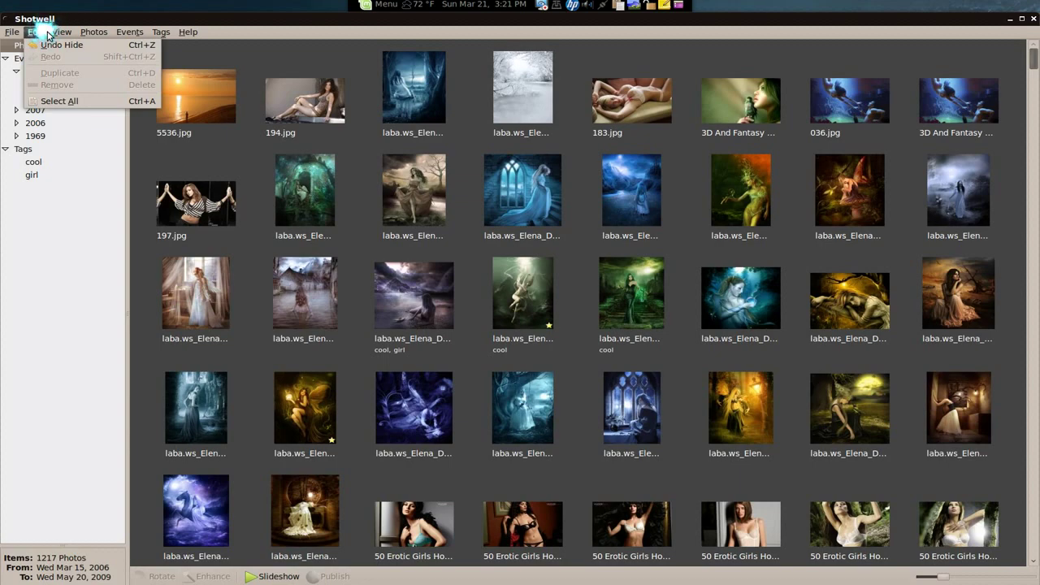
left_click(57, 32)
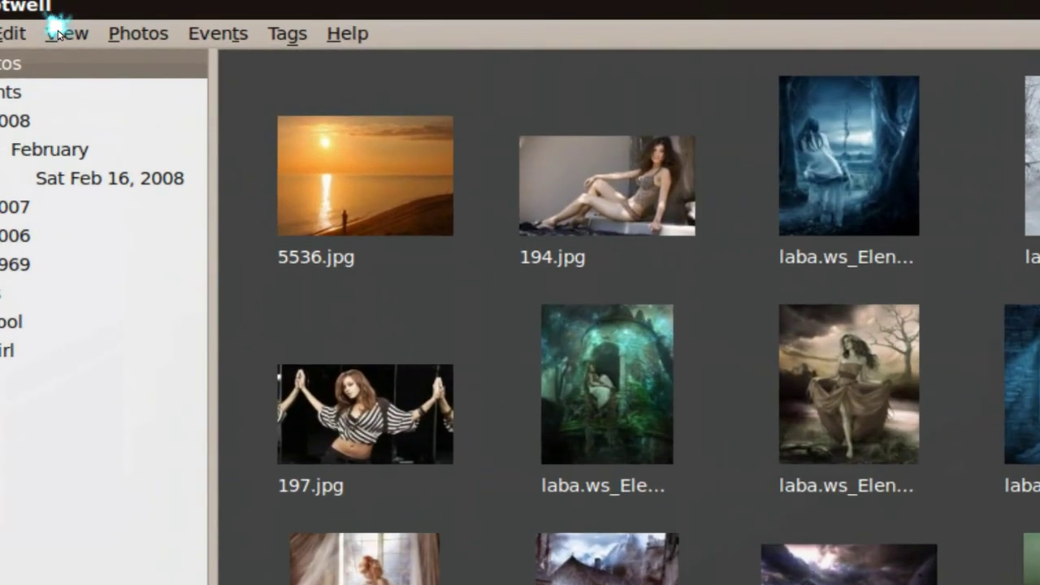
left_click(57, 33)
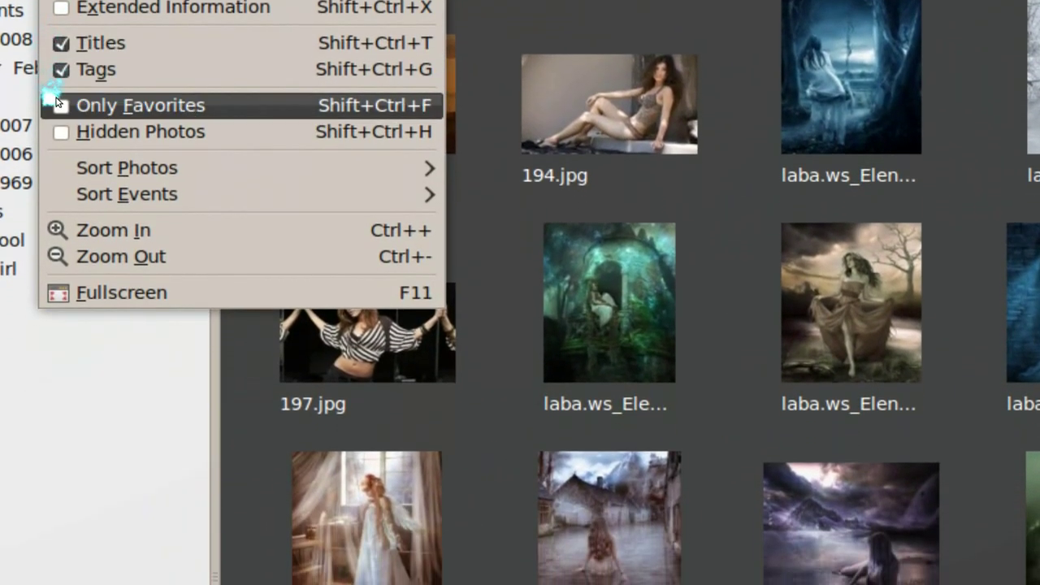
left_click(57, 180)
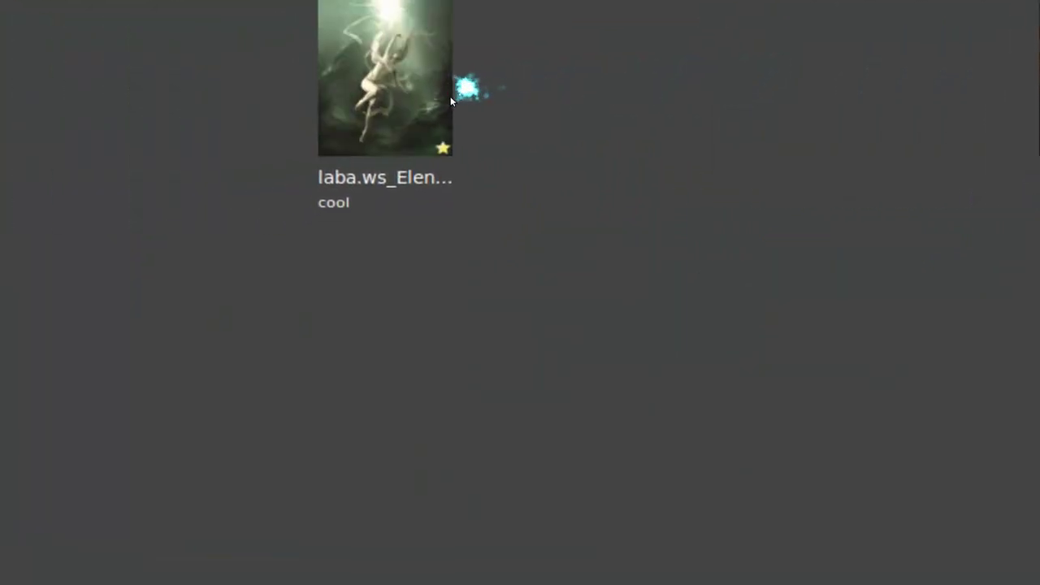
- Turn off Only Favorites, show hidden photos, and unhide the autumn landscape photo
left_click(32, 31)
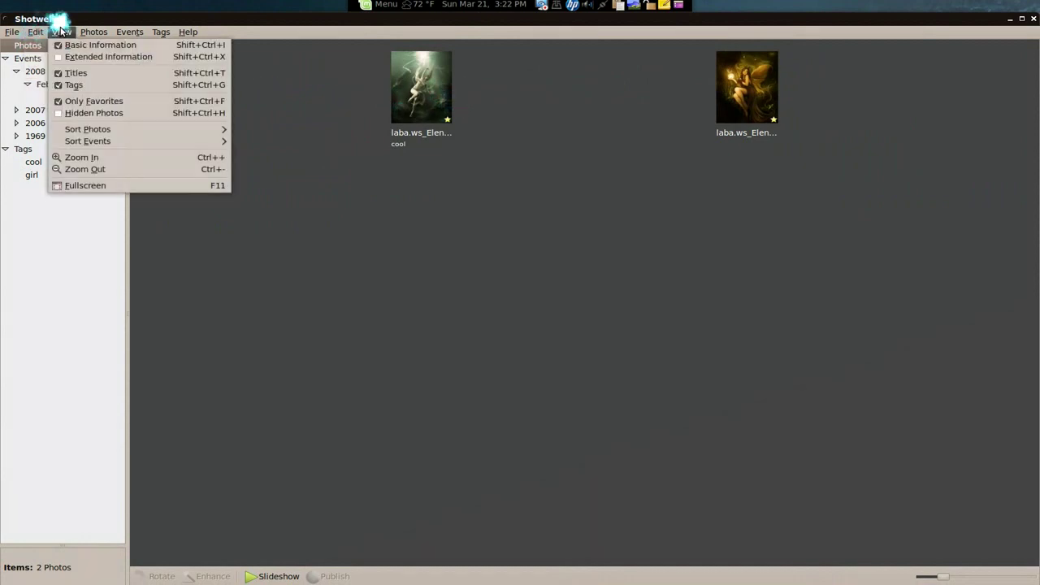
left_click(72, 100)
left_click(61, 32)
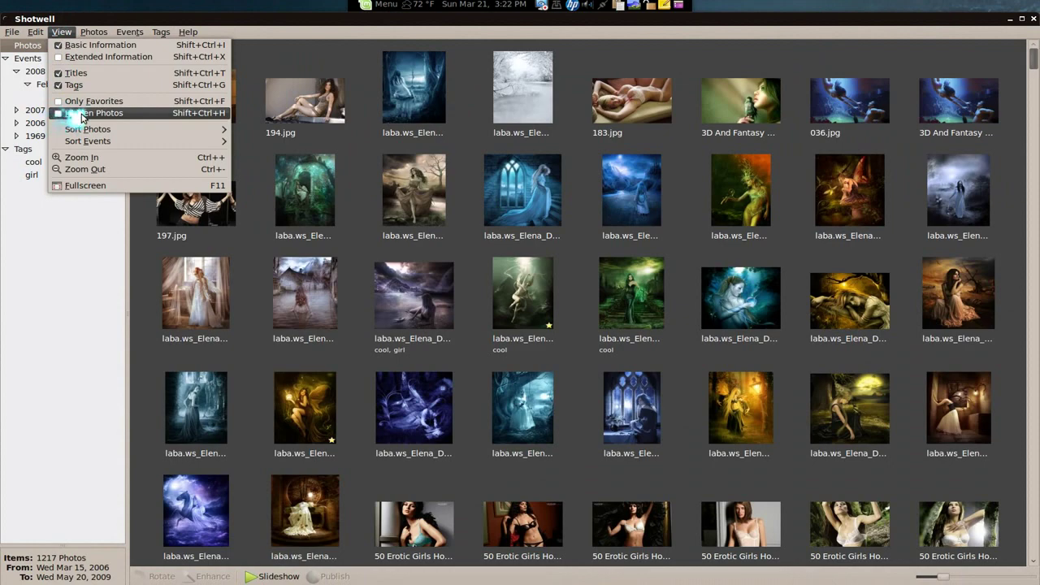
left_click(82, 116)
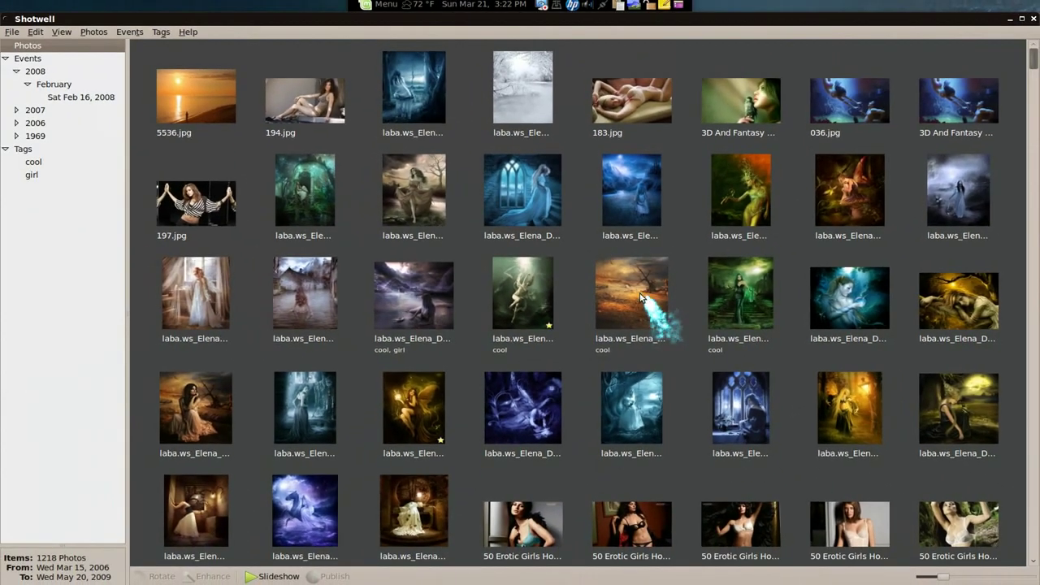
right_click(601, 207)
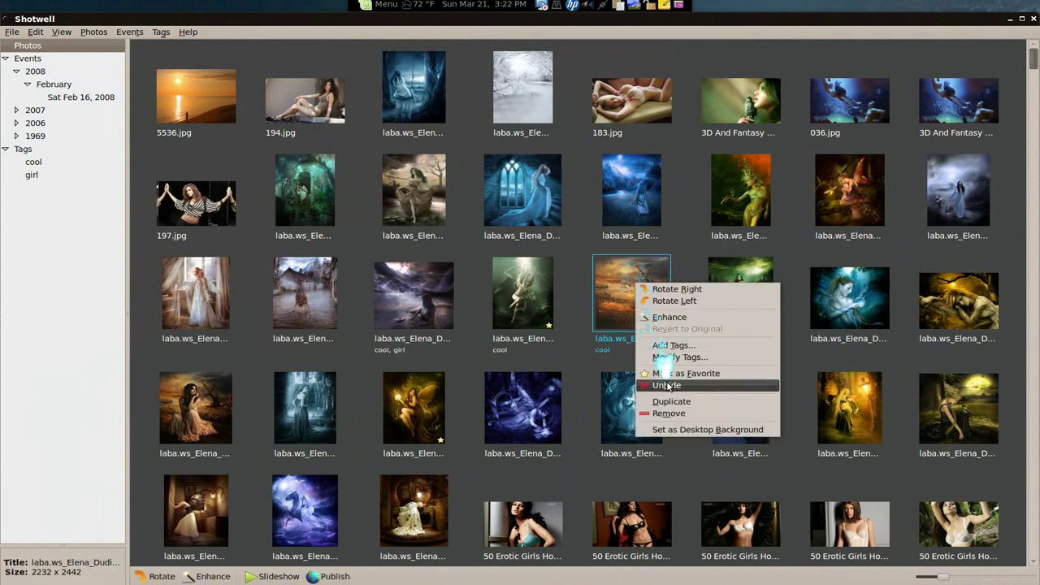
left_click(666, 385)
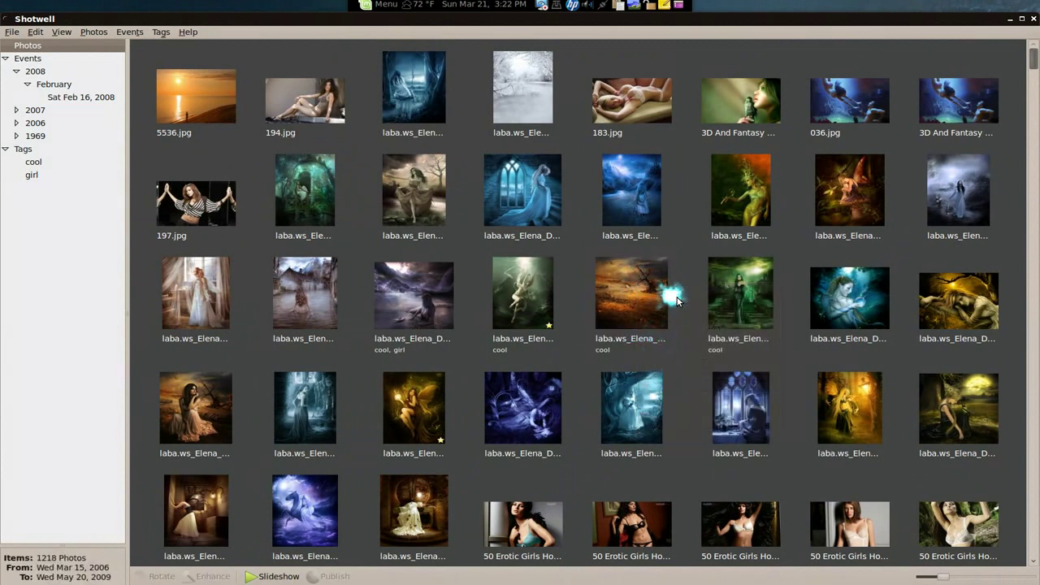
right_click(651, 289)
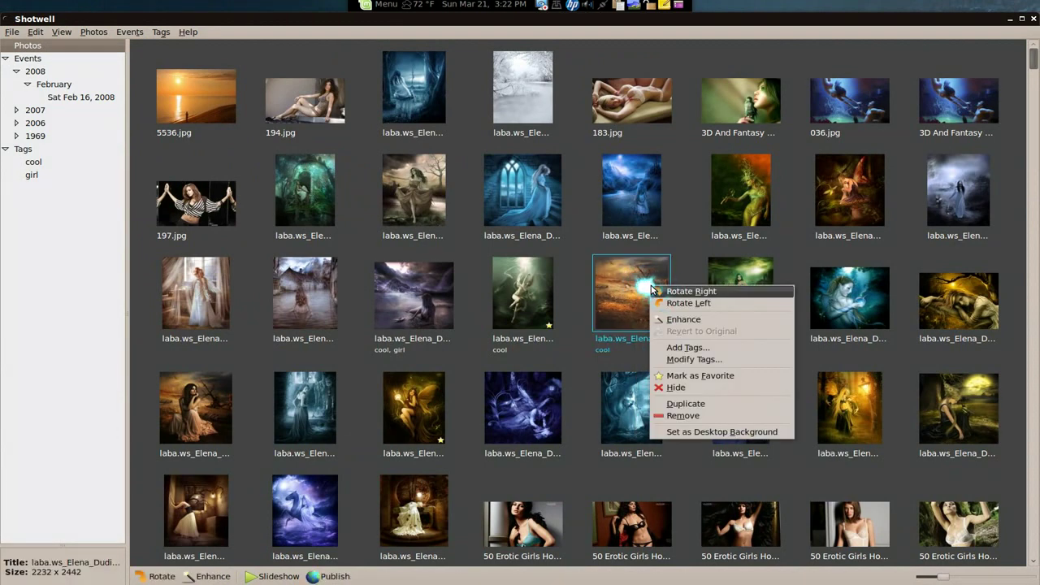
left_click(696, 419)
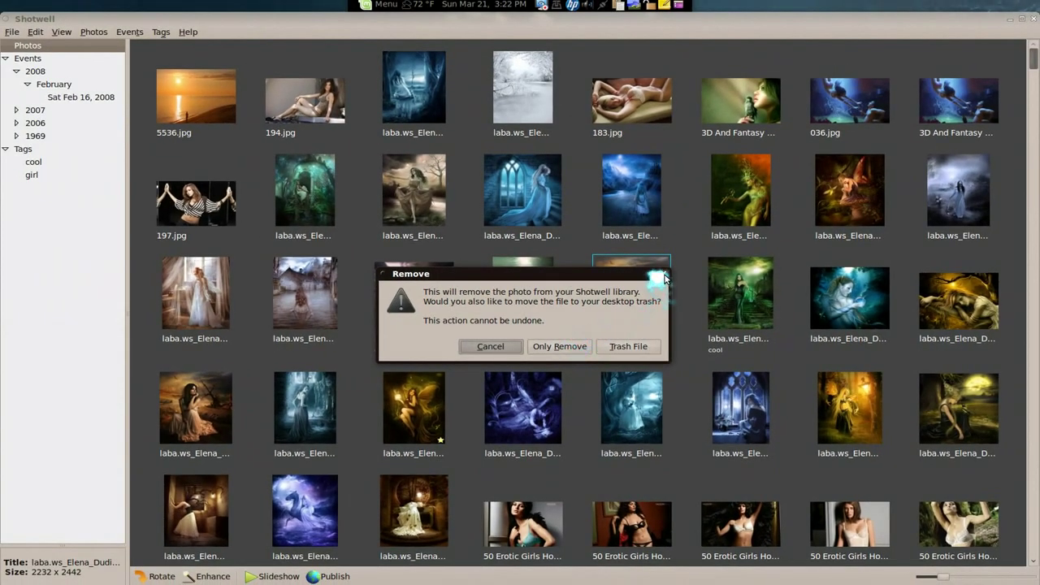
key("Escape")
left_click(681, 280)
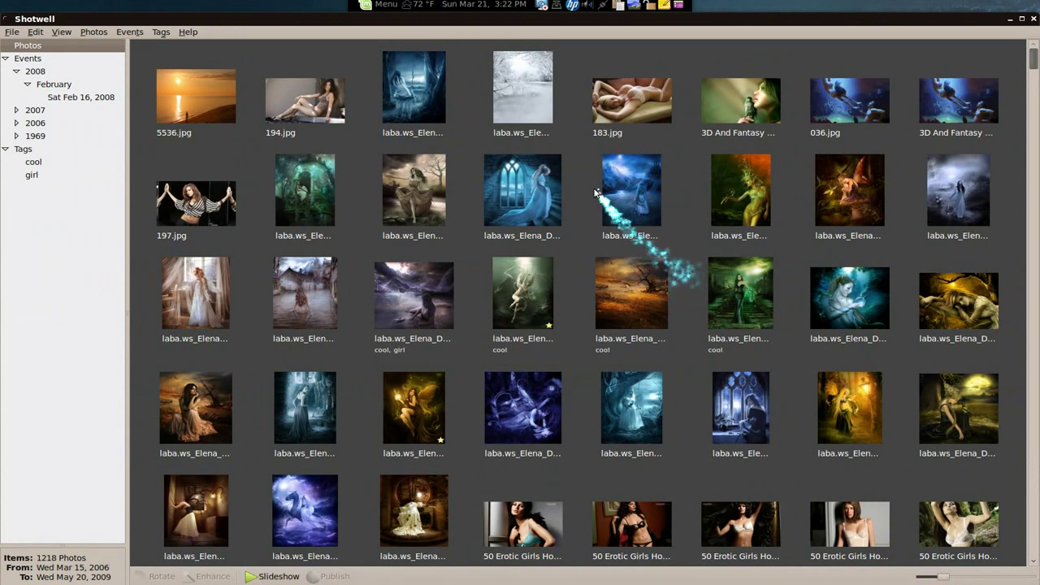
- Tag six upper-row photos plus the blue figure and street scene photos with 'hot'
left_click_drag(583, 173, 822, 312)
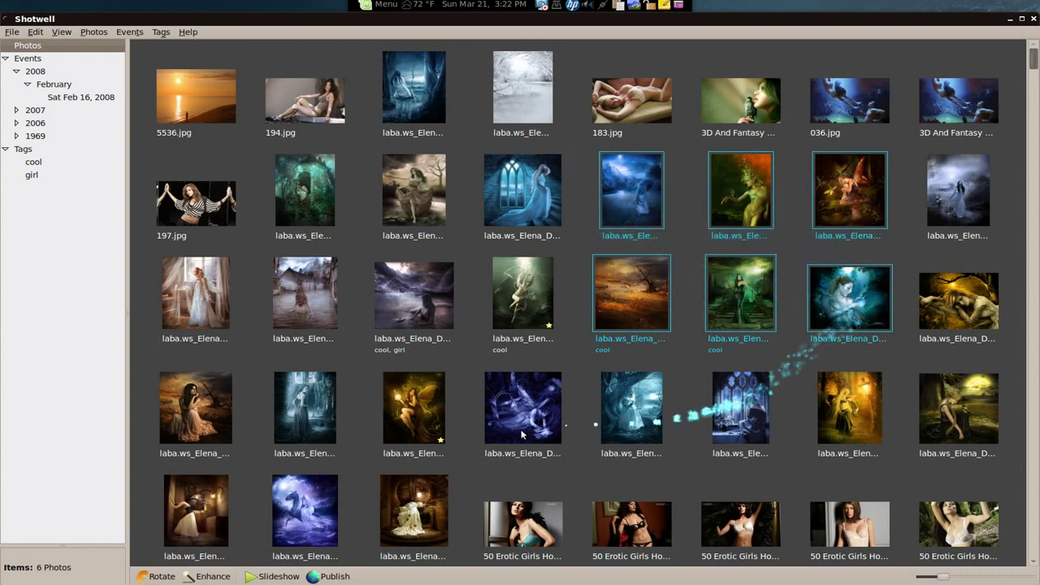
left_click(317, 415, "ctrl")
left_click(304, 290, "ctrl")
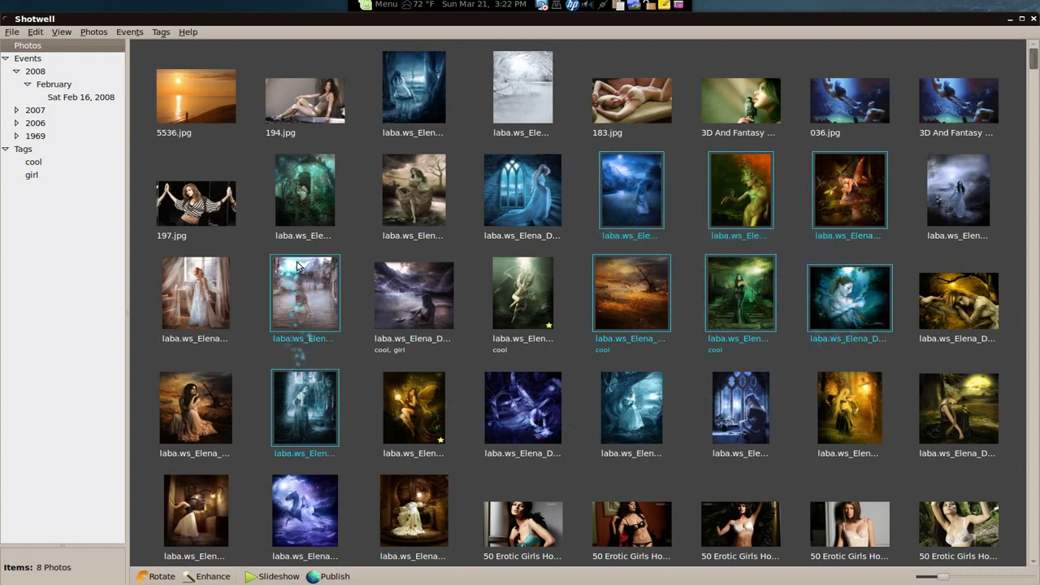
right_click(304, 288)
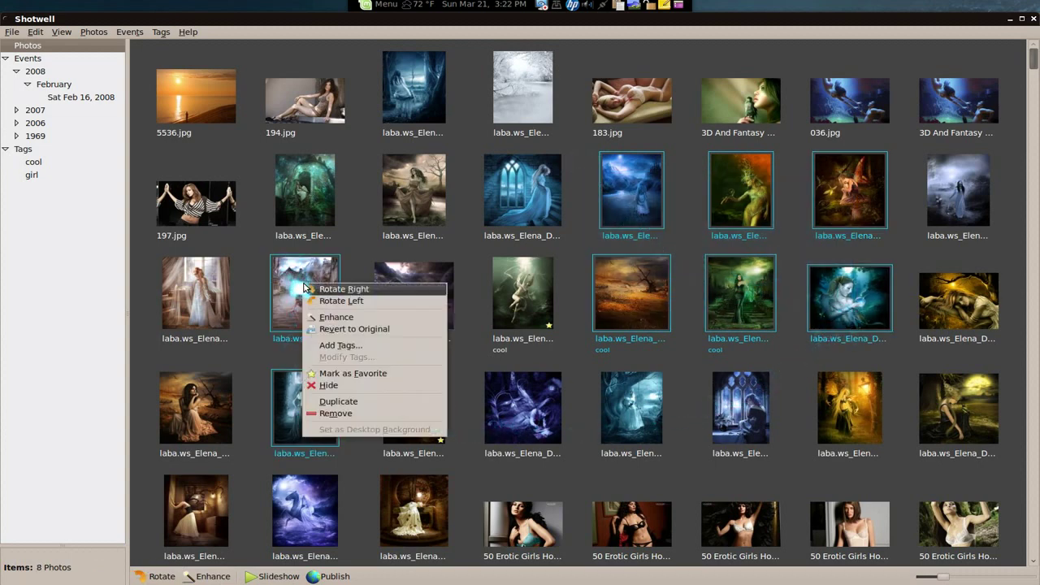
left_click(325, 346)
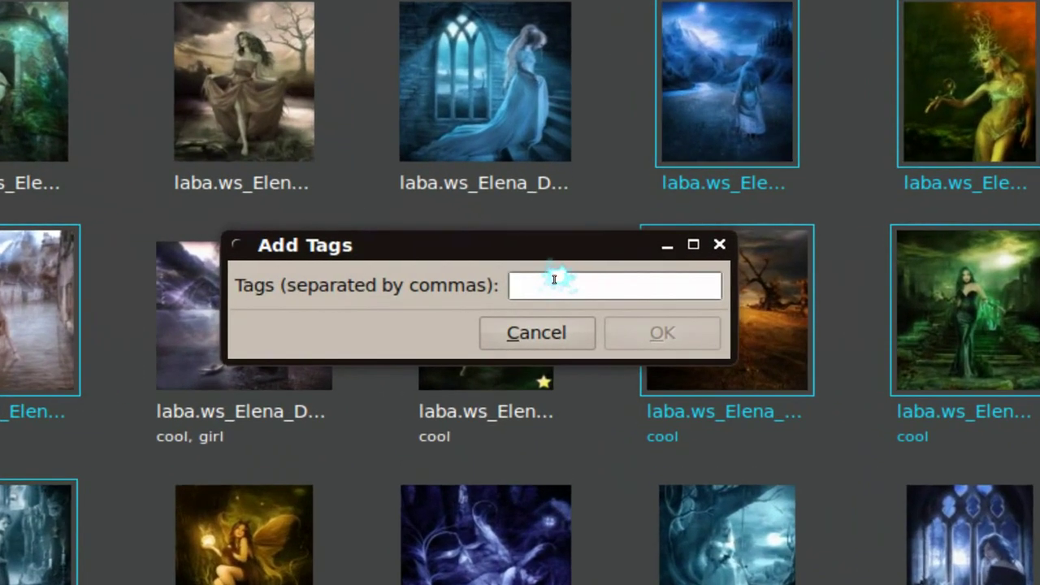
type("hoty")
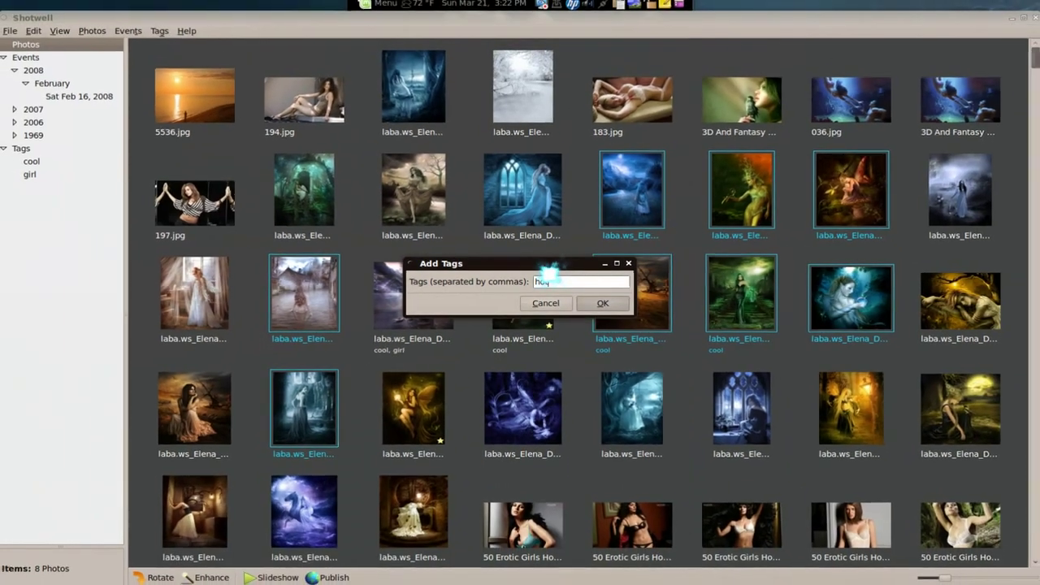
left_click(662, 333)
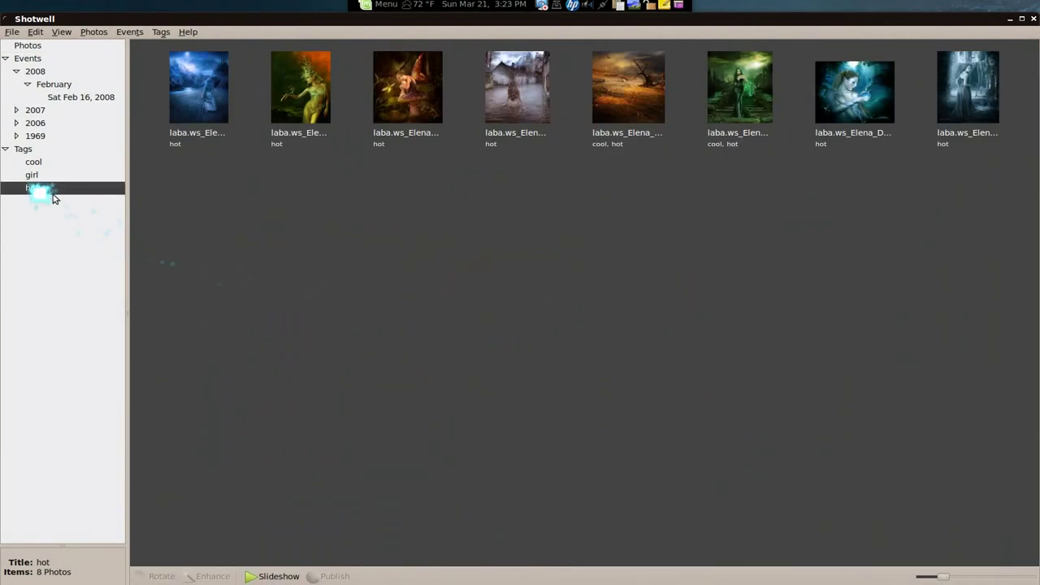
left_click(36, 49)
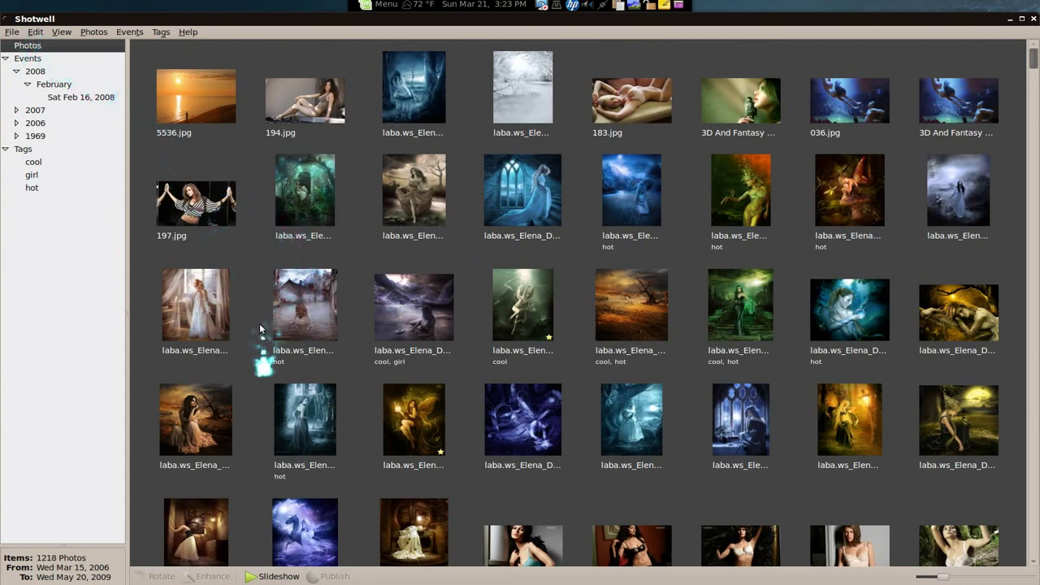
- Make the six photos in rows three and four into new Event 10
left_click_drag(254, 304, 567, 459)
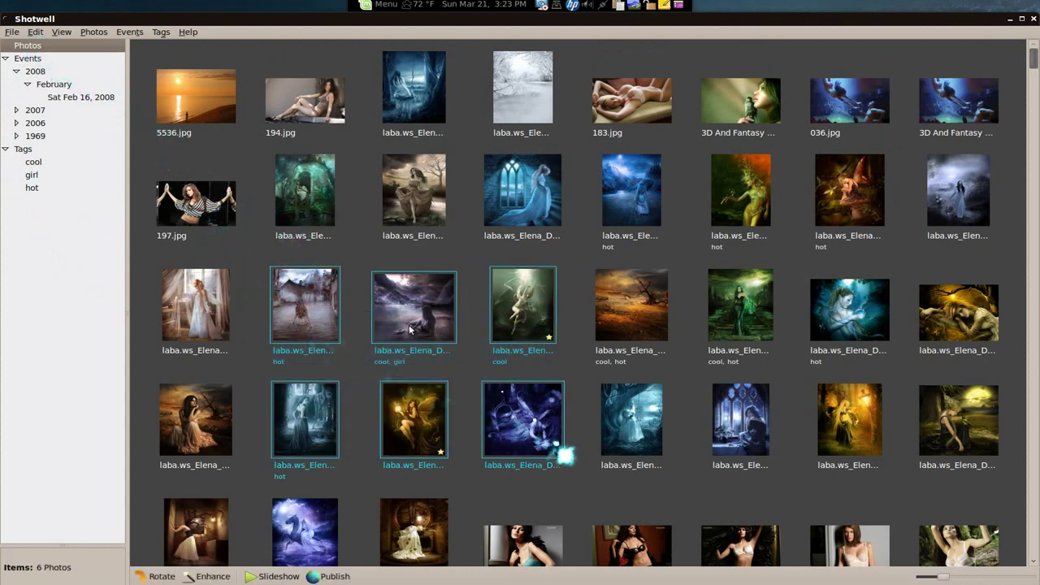
left_click(158, 36)
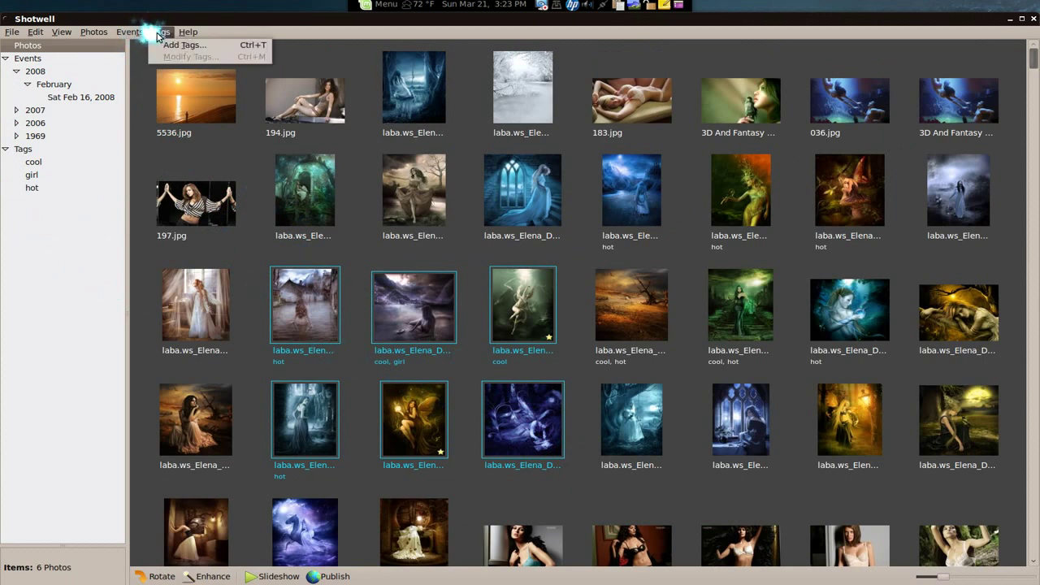
mouse_move(143, 35)
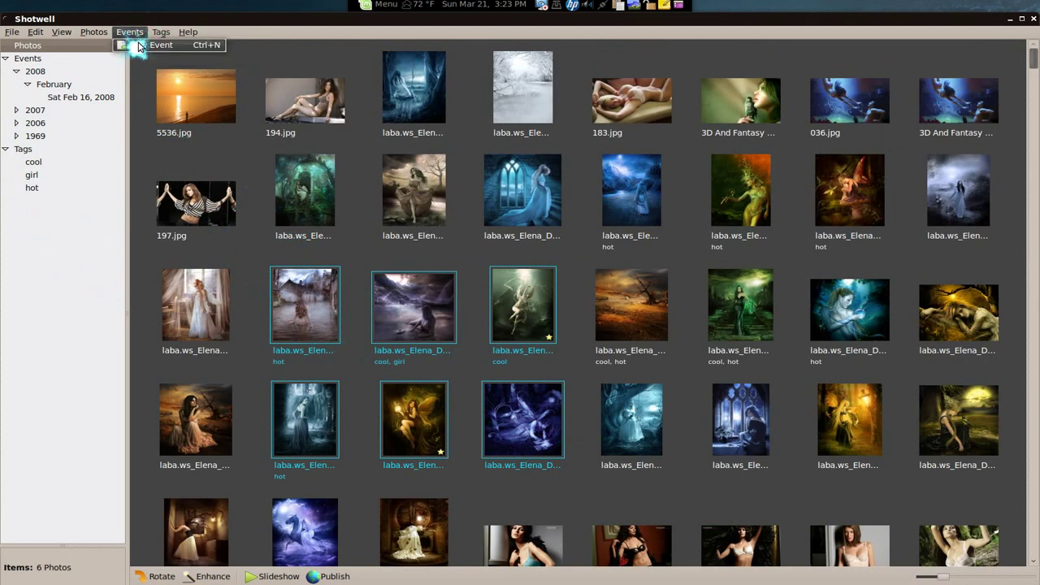
left_click(139, 46)
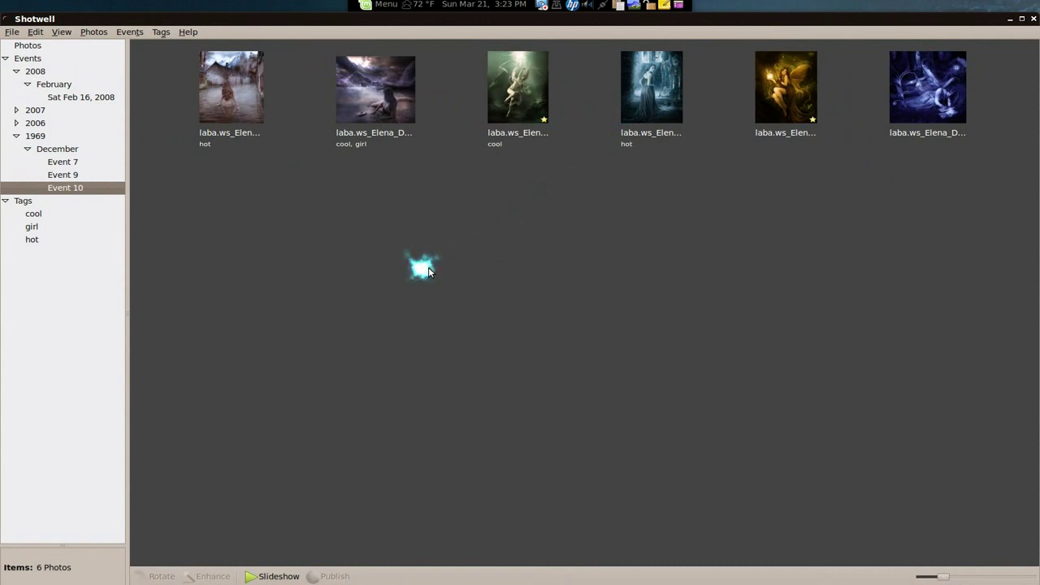
left_click(69, 48)
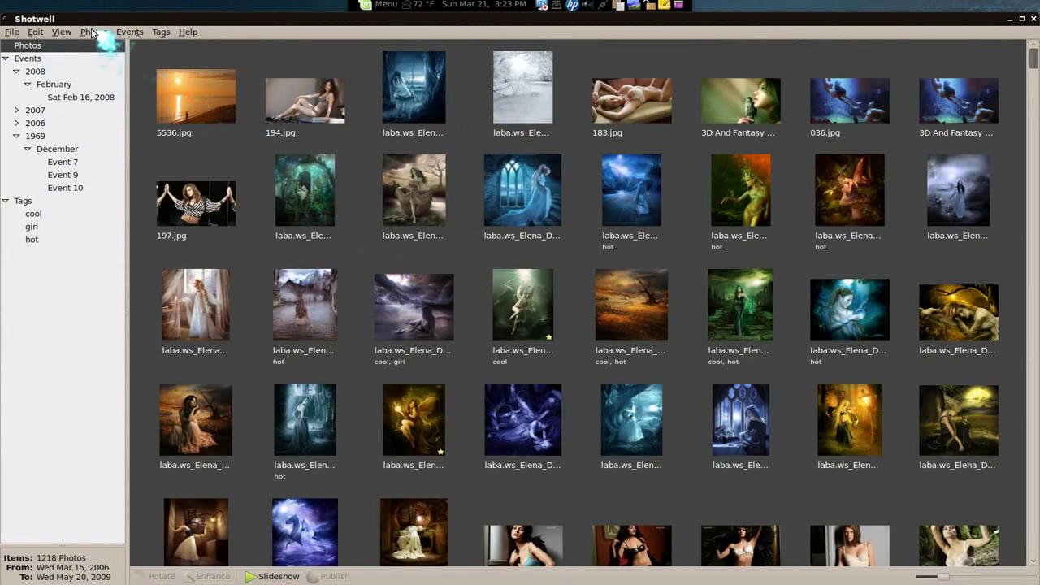
- Browse the Photos, View, Edit and File menus, then select the green stairs photo
left_click(91, 32)
left_click(106, 33)
left_click(61, 32)
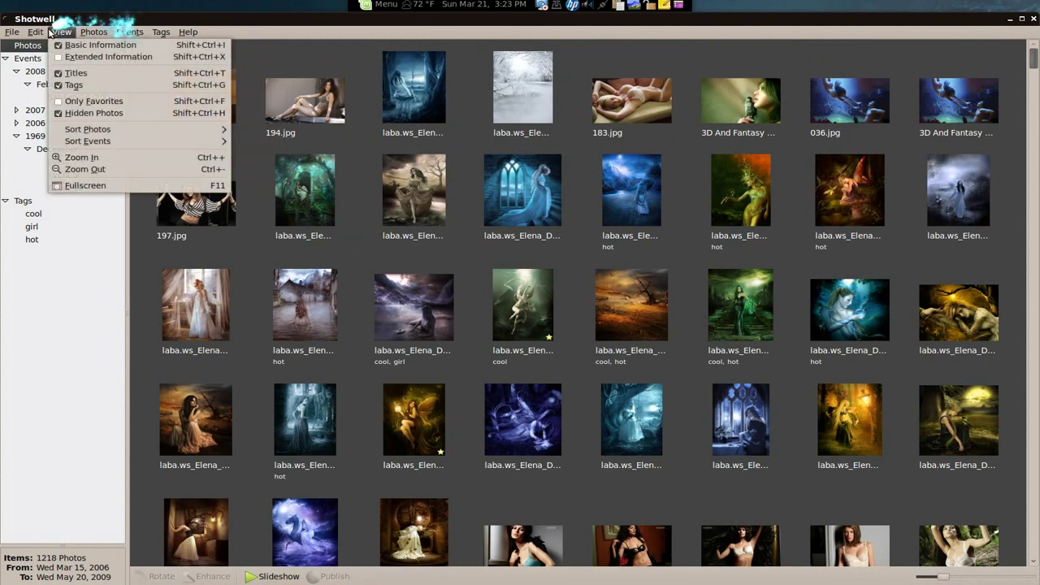
mouse_move(34, 32)
mouse_move(4, 36)
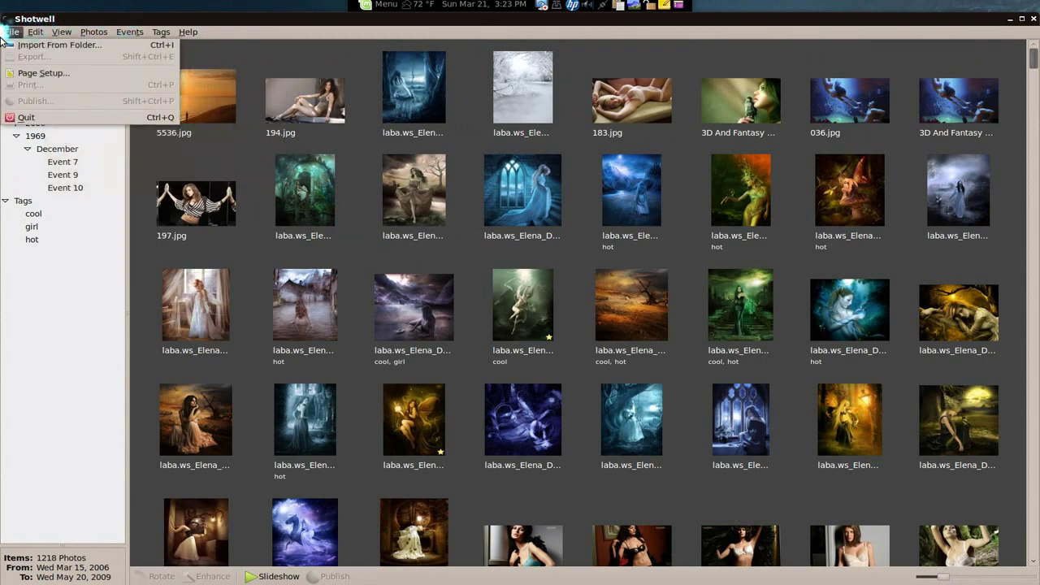
left_click(349, 245)
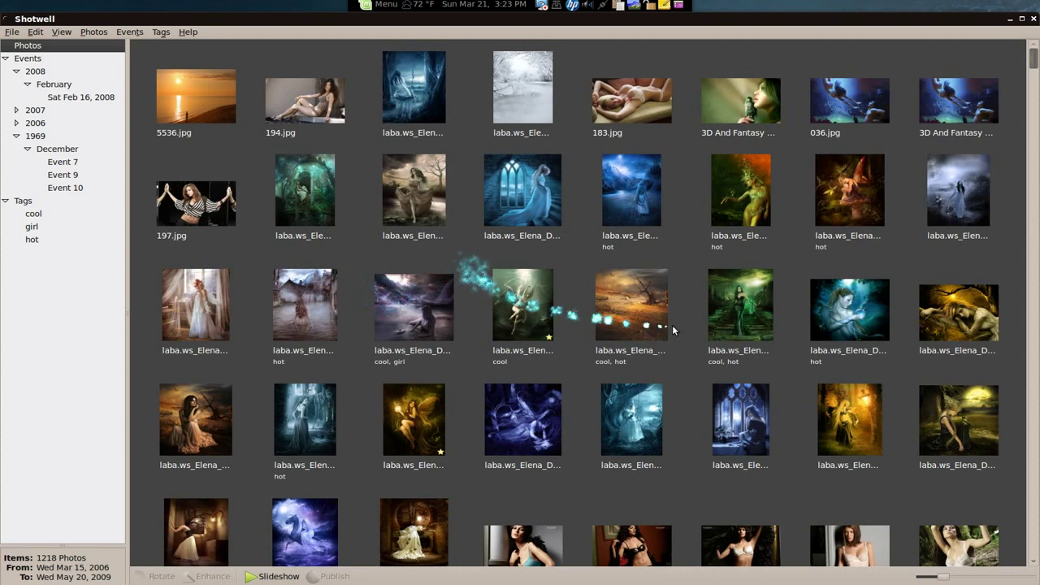
left_click(727, 303)
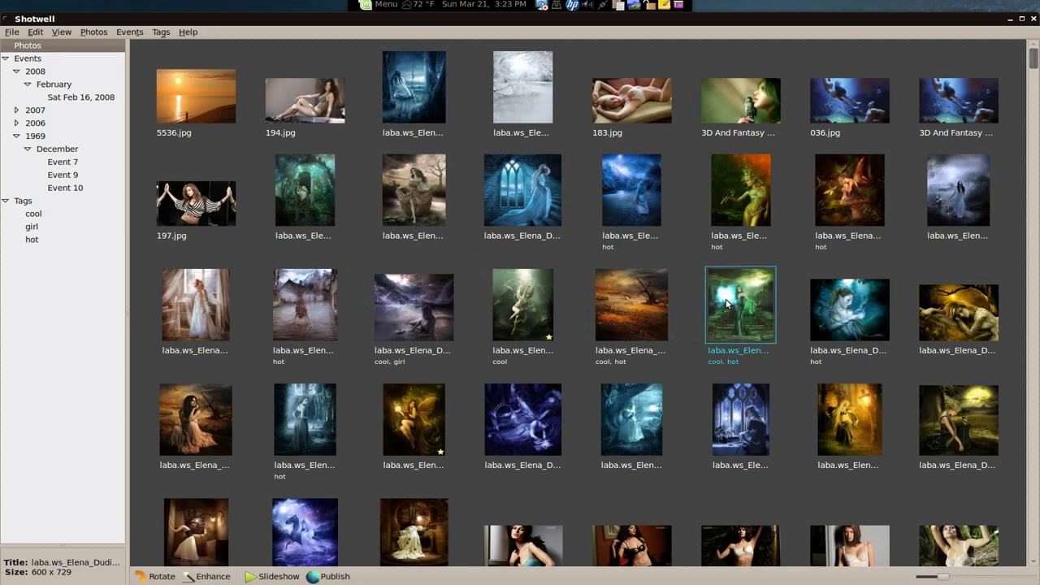
- Open the green stairs photo, auto-enhance it, then revert it to the original
double_click(727, 303)
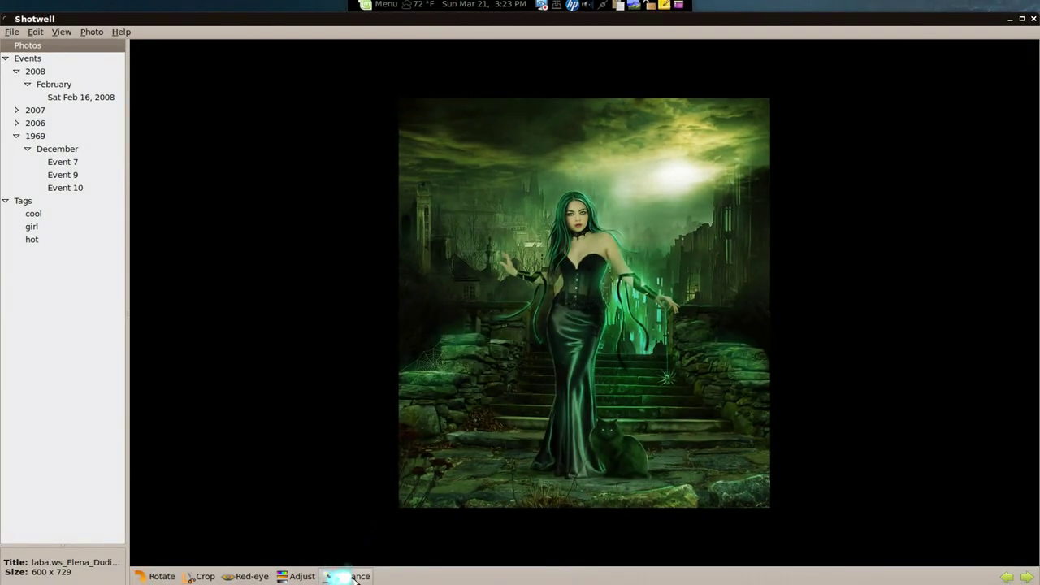
left_click(349, 576)
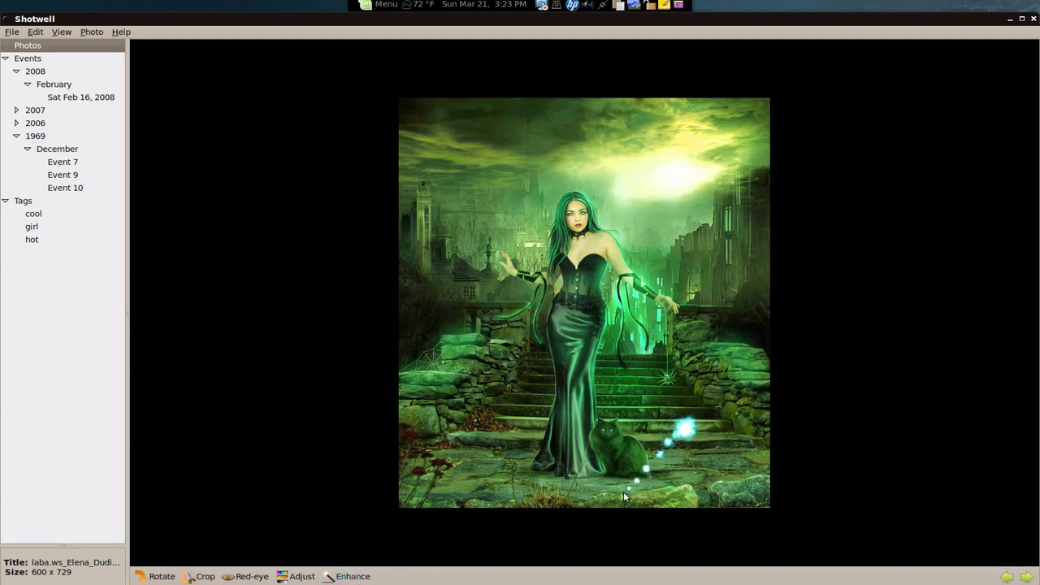
right_click(594, 277)
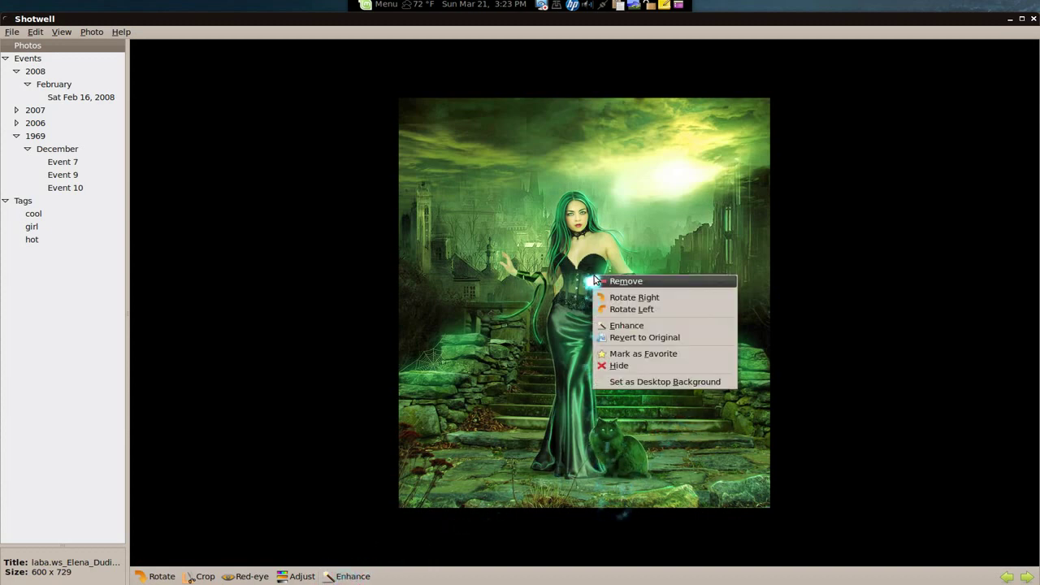
left_click(618, 337)
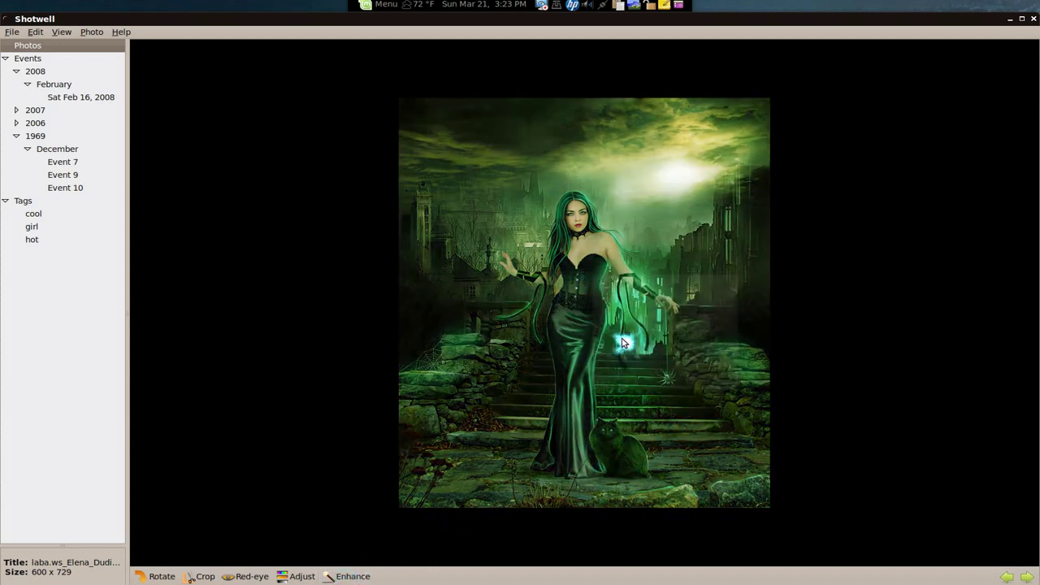
left_click(298, 576)
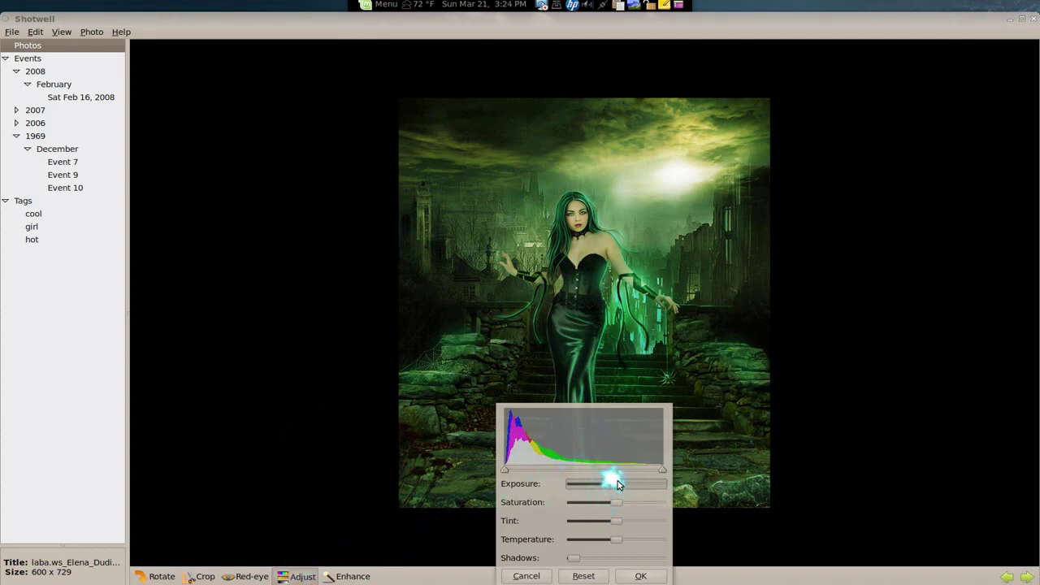
left_click_drag(507, 471, 546, 476)
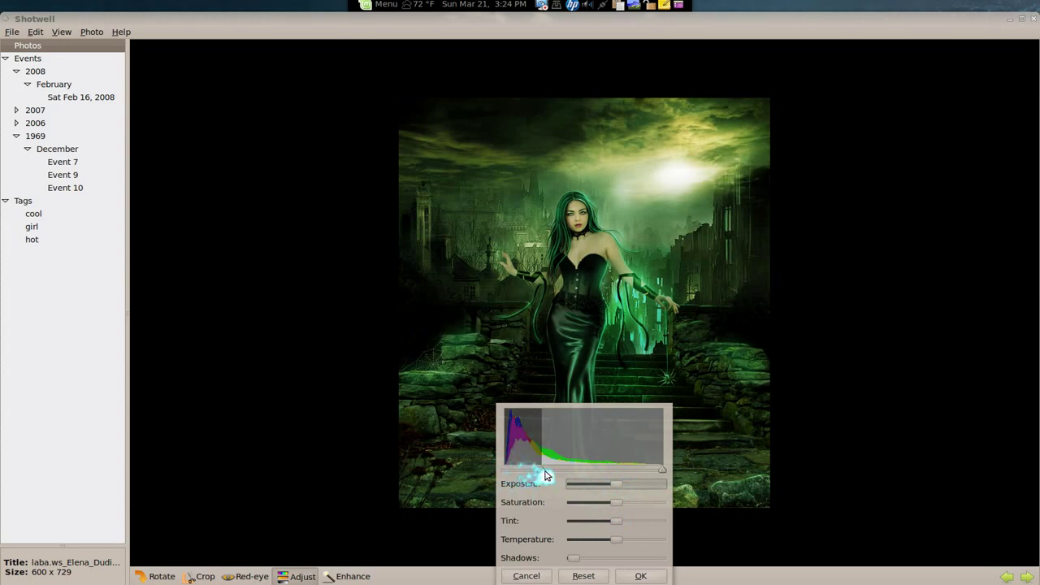
left_click_drag(614, 505, 592, 490)
left_click(609, 487)
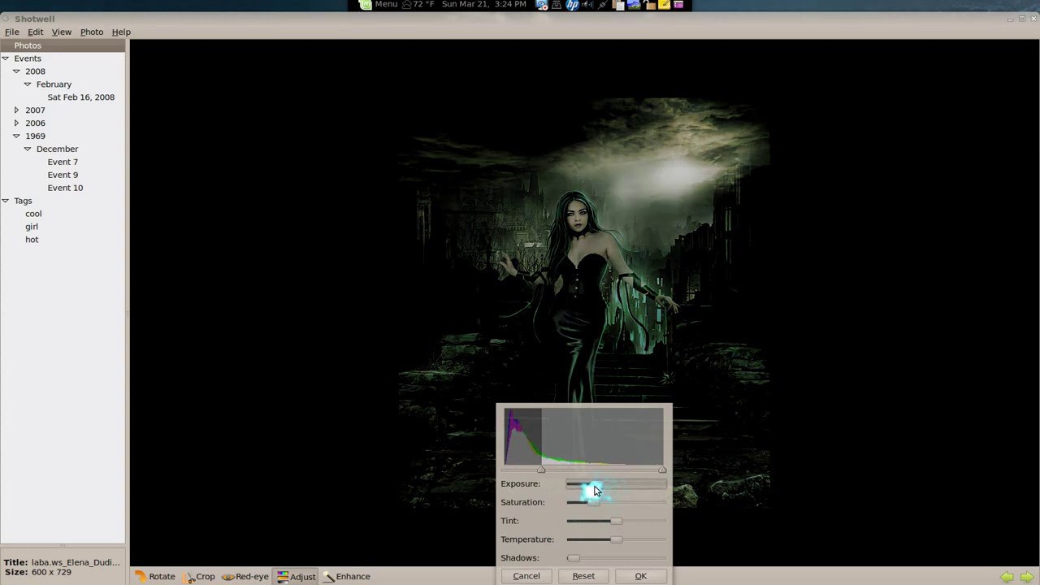
left_click(582, 576)
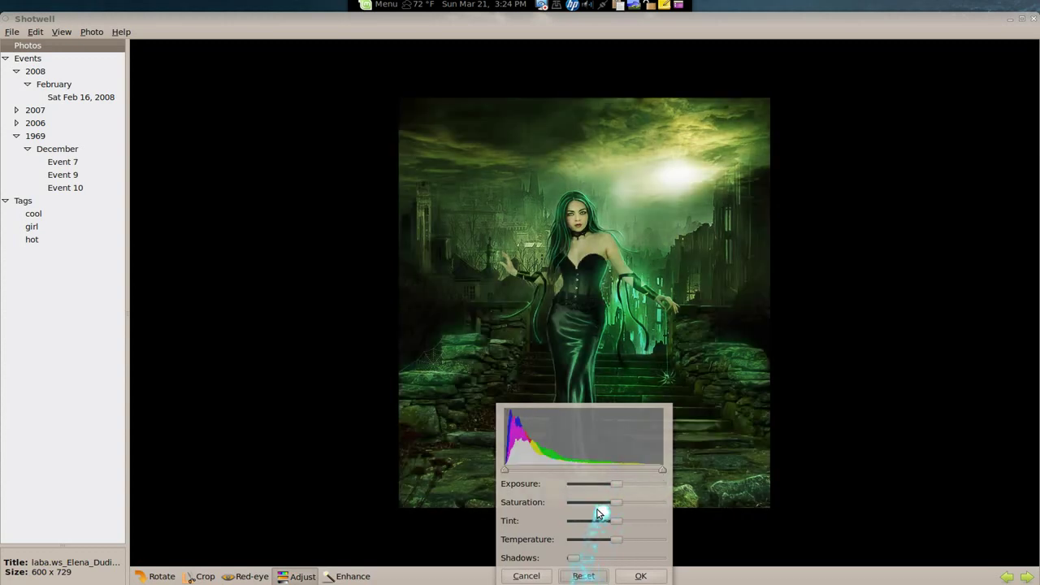
key("Escape")
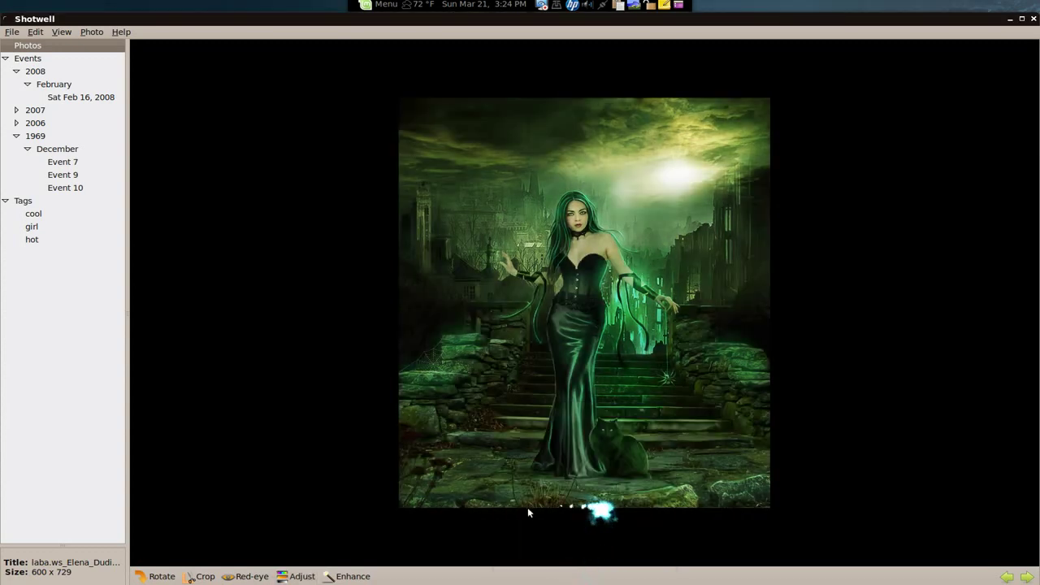
- Place the red-eye circle over the woman's eye and apply the correction
left_click(256, 576)
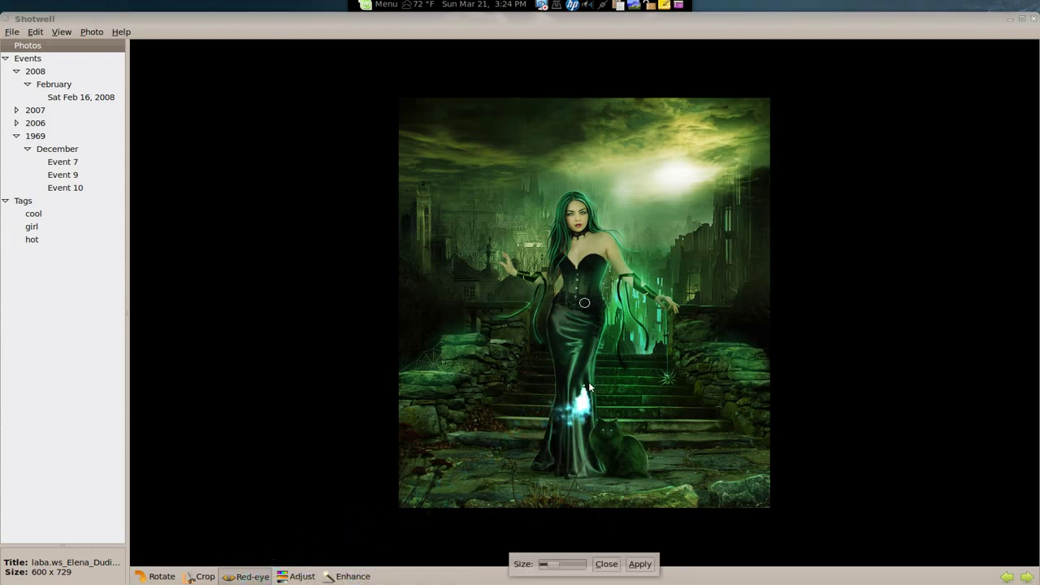
left_click_drag(586, 331, 584, 304)
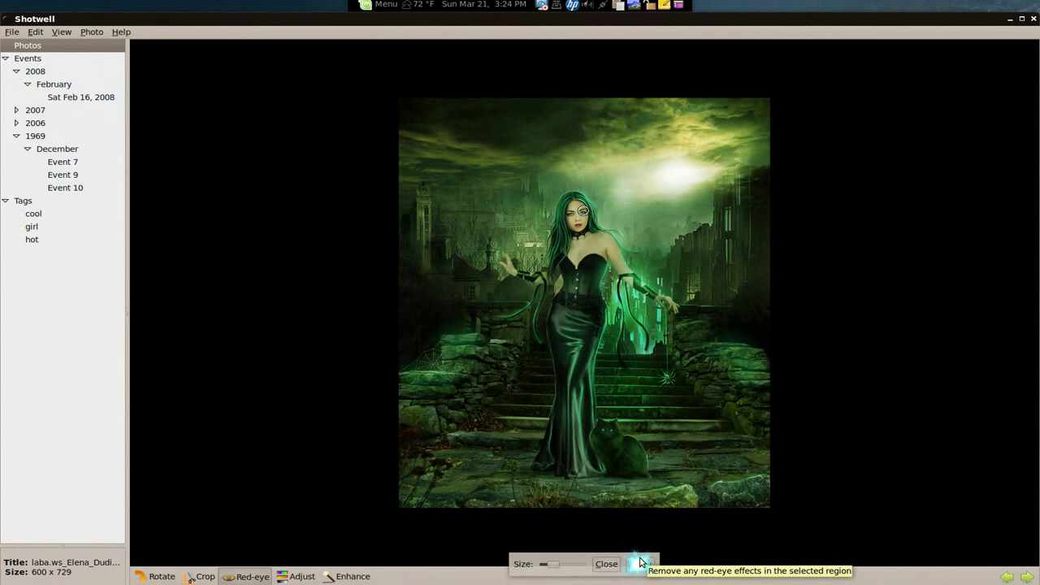
left_click(614, 558)
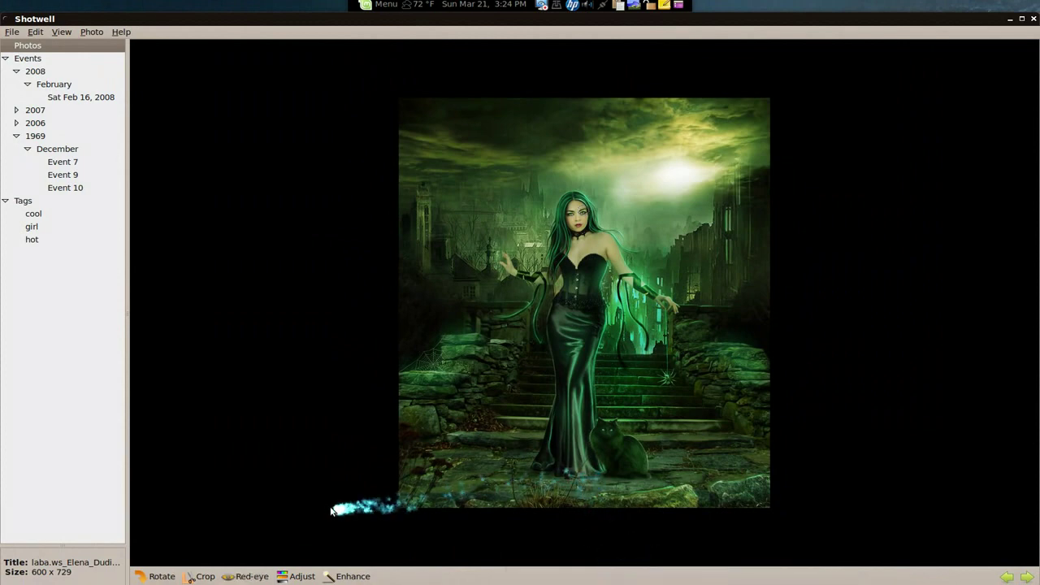
- Crop the green stairs photo to the woman's head and shoulders, 196 × 179
left_click(203, 578)
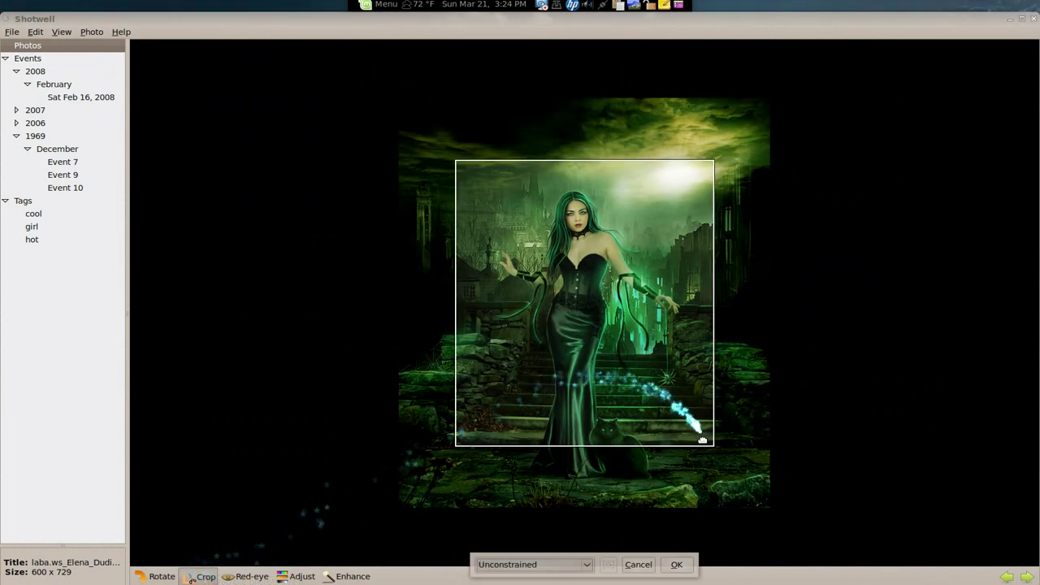
left_click_drag(707, 443, 631, 274)
left_click_drag(456, 201, 500, 201)
left_click_drag(568, 161, 579, 179)
left_click_drag(498, 235, 518, 236)
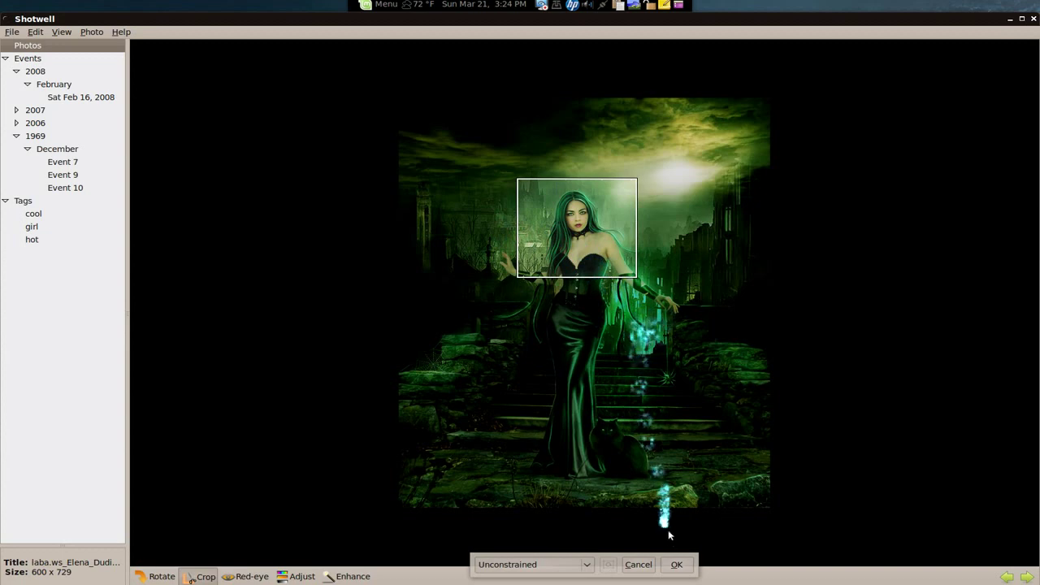
left_click(675, 562)
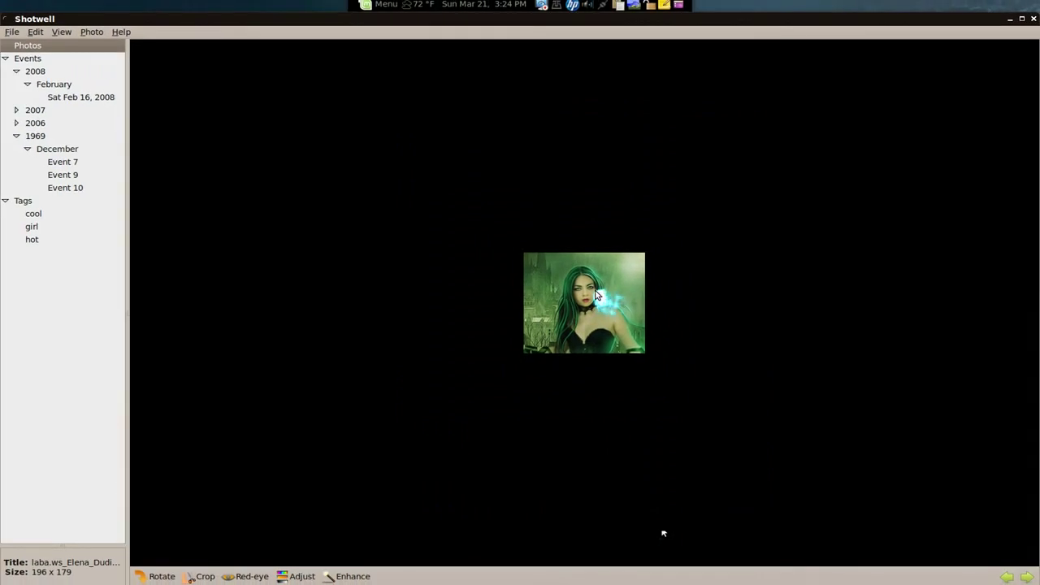
right_click(598, 286)
- Revert the stairs photo to its 600 x 729 original, rotate it four quarter turns, then exit to the grid
left_click(622, 345)
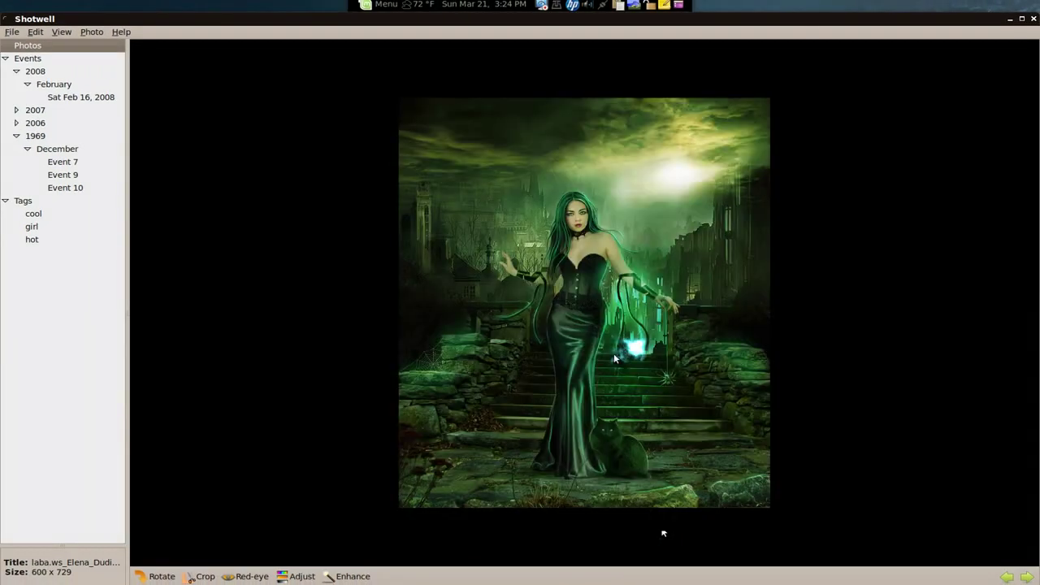
left_click(156, 577)
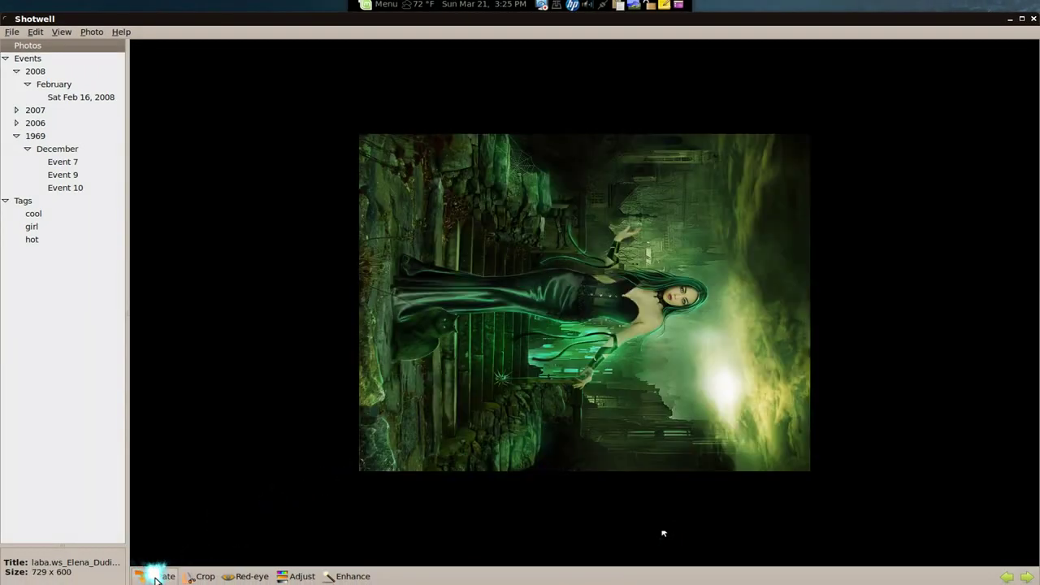
left_click(156, 578)
left_click(156, 577)
left_click(156, 577)
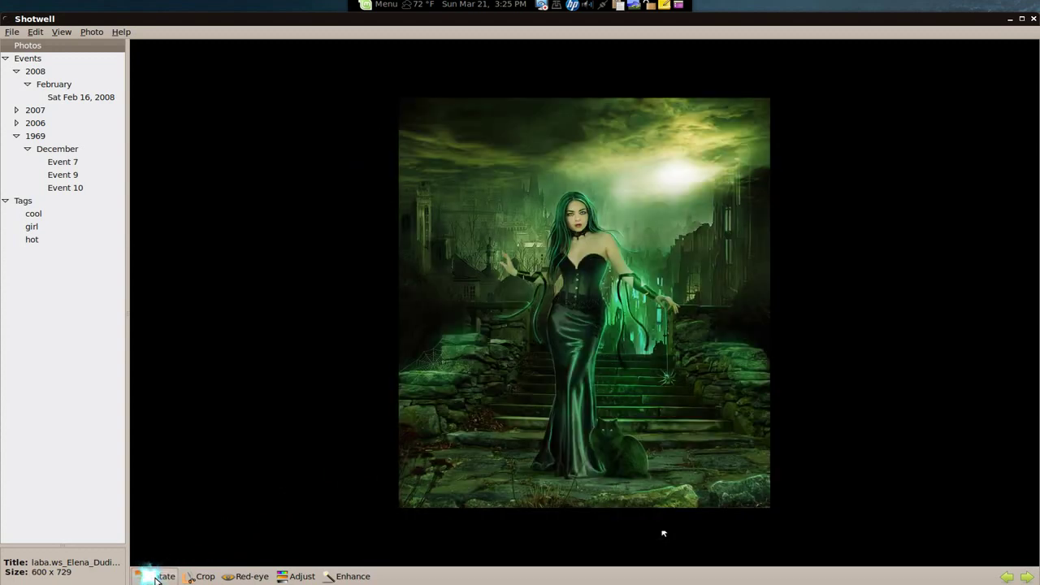
double_click(303, 367)
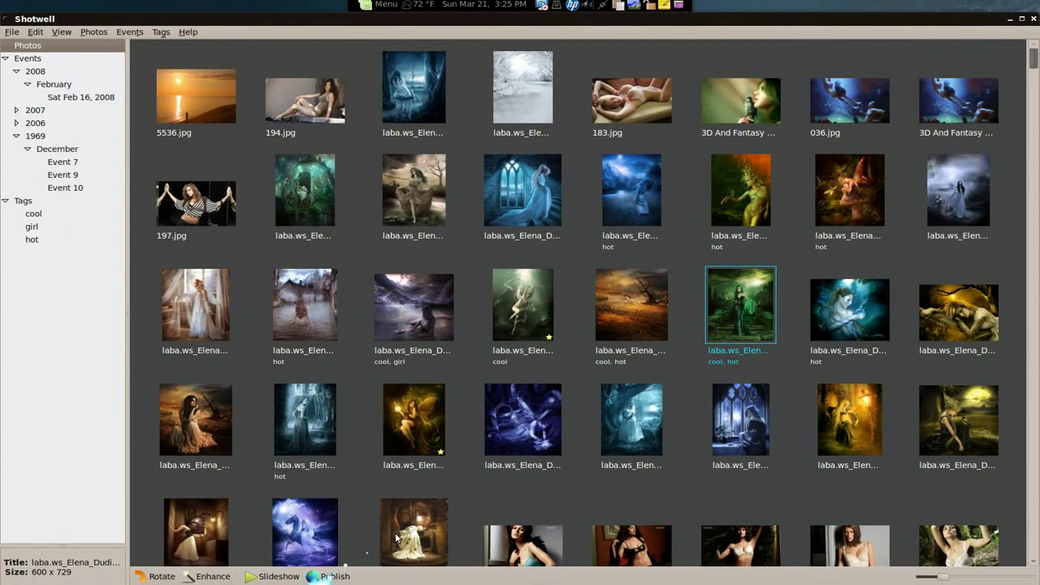
left_click(333, 577)
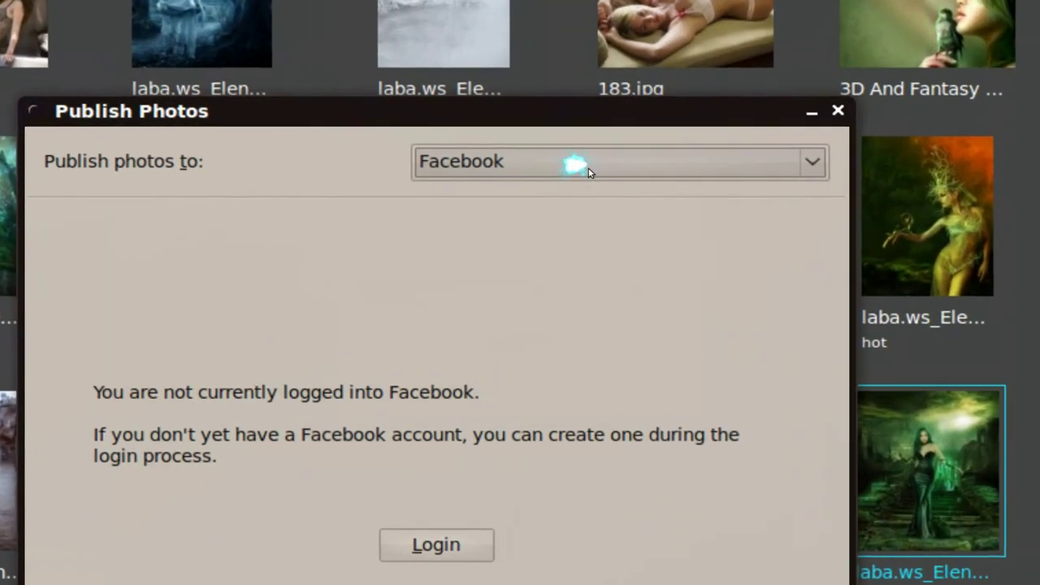
left_click(578, 167)
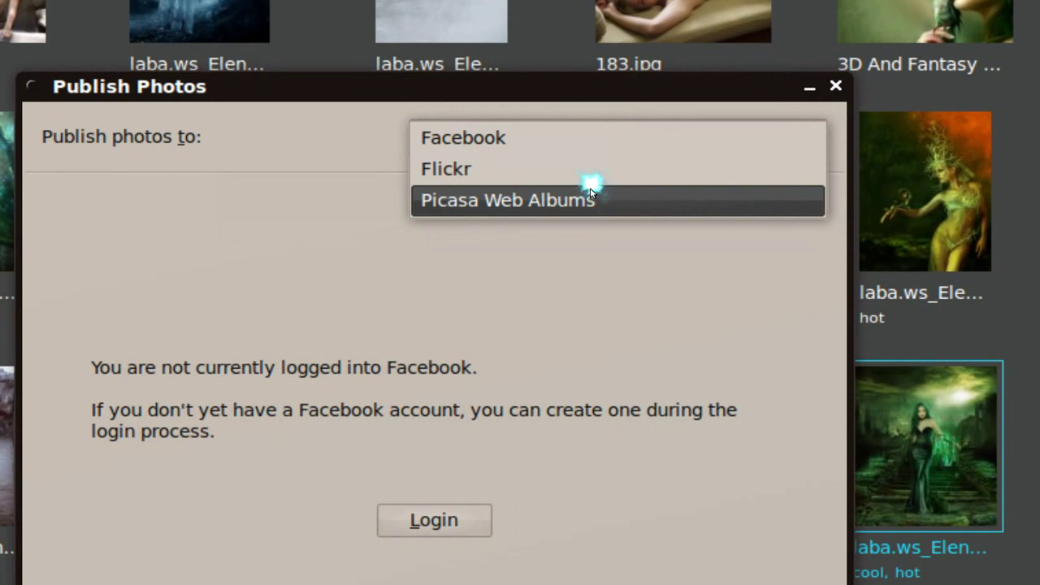
left_click(564, 288)
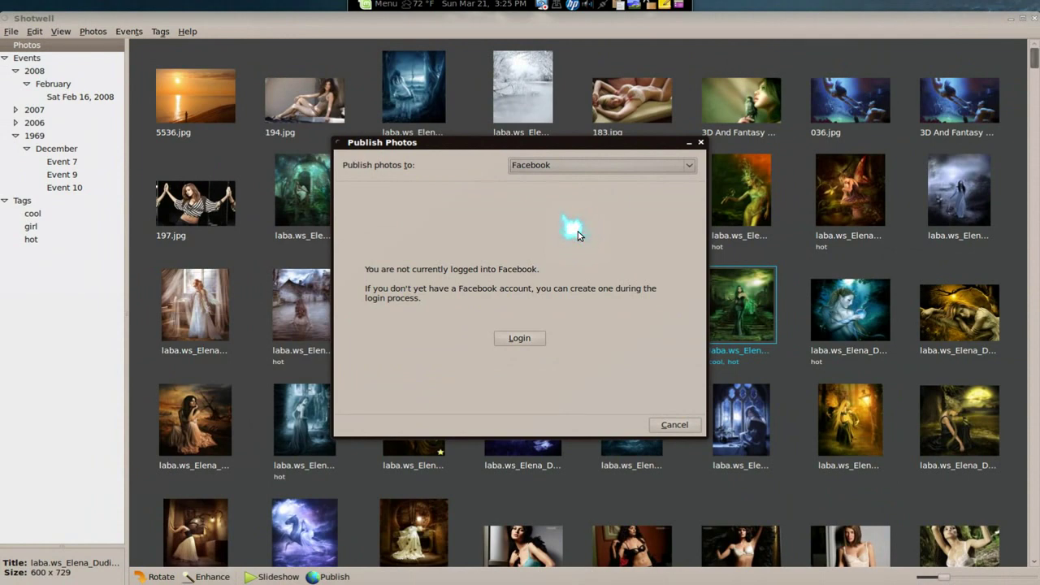
left_click(674, 425)
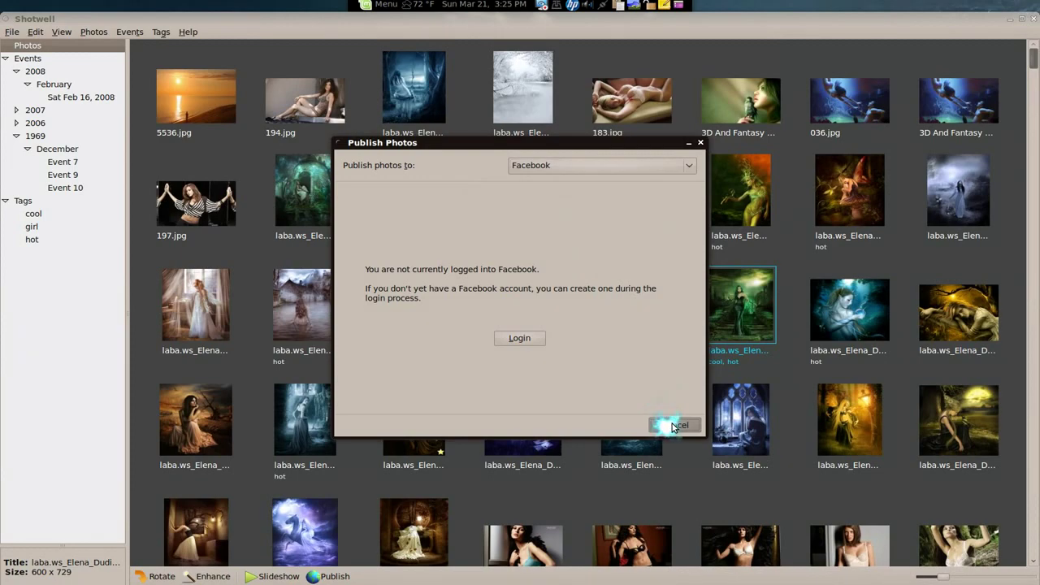
scroll(694, 364, "down", 5)
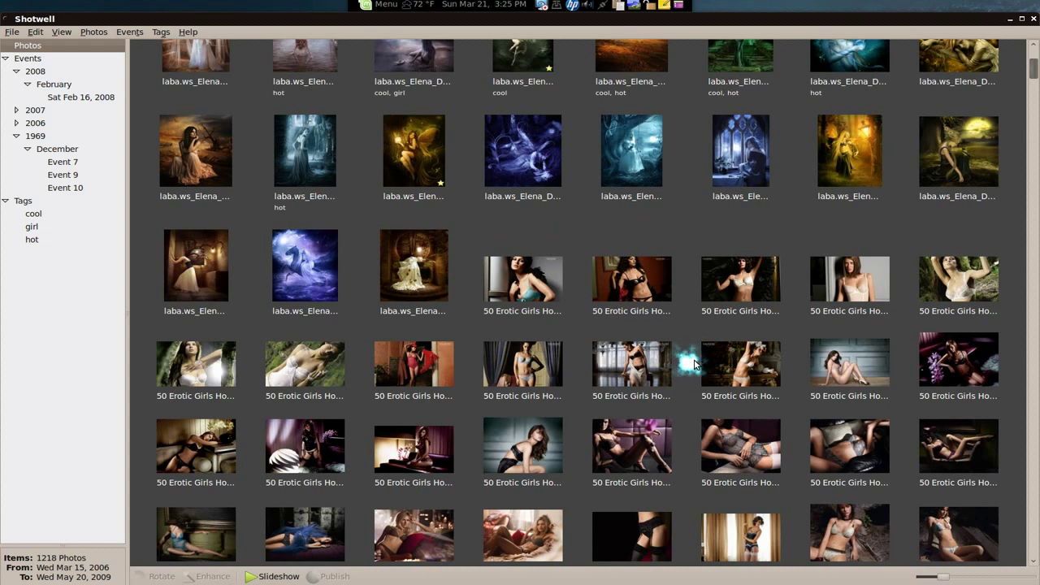
left_click(11, 33)
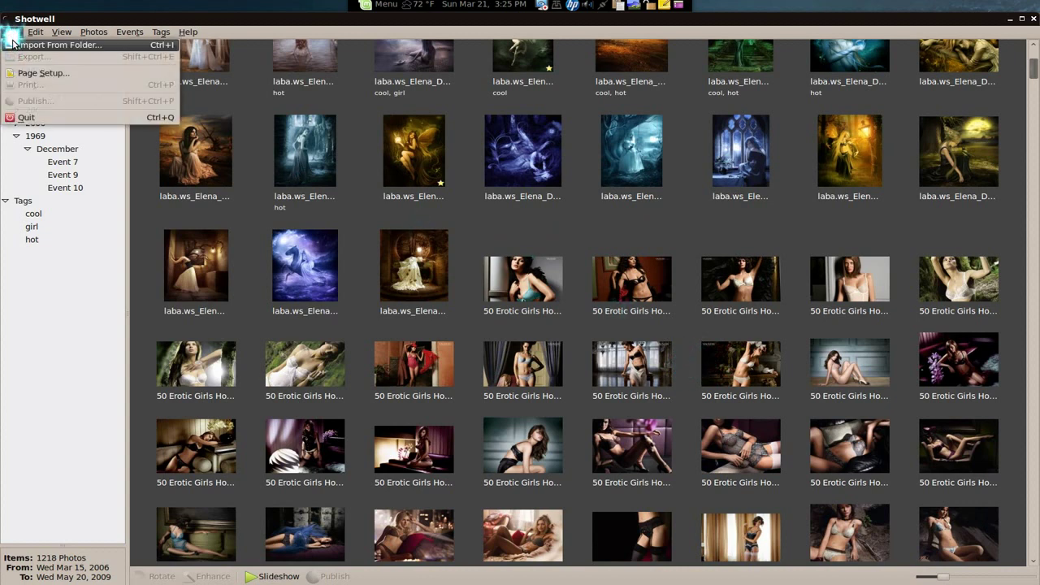
left_click(13, 44)
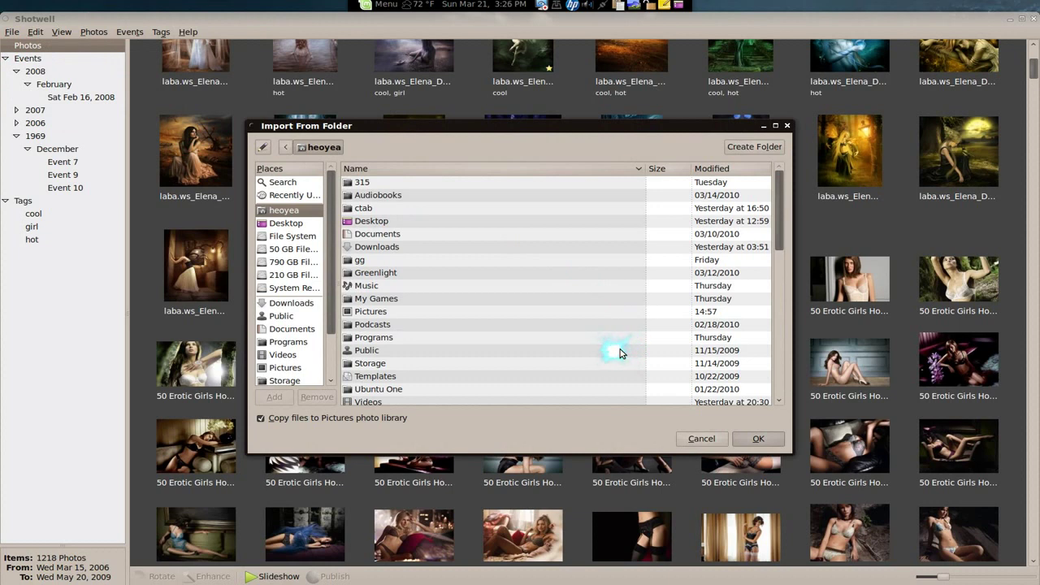
left_click(752, 439)
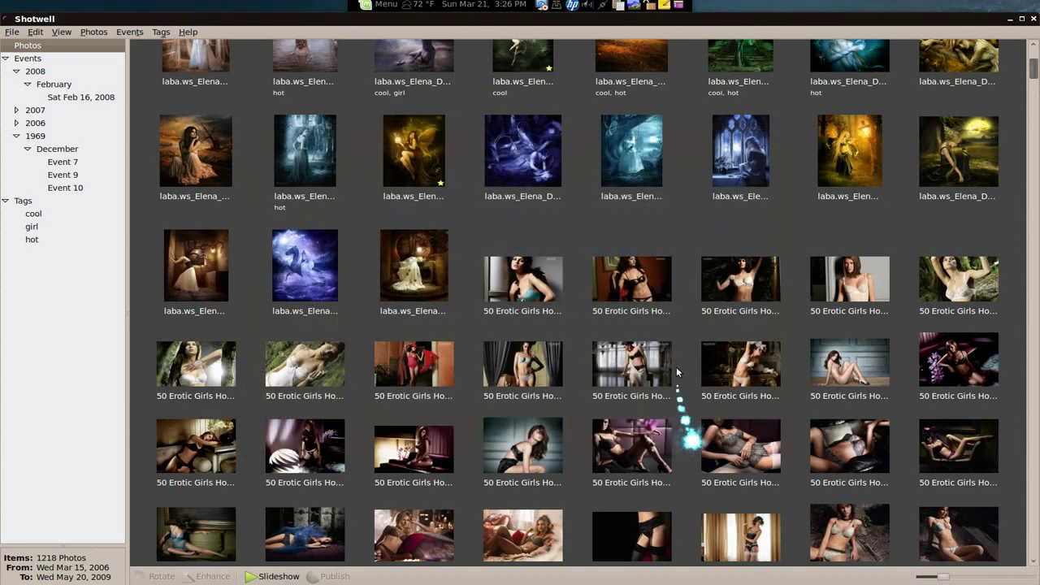